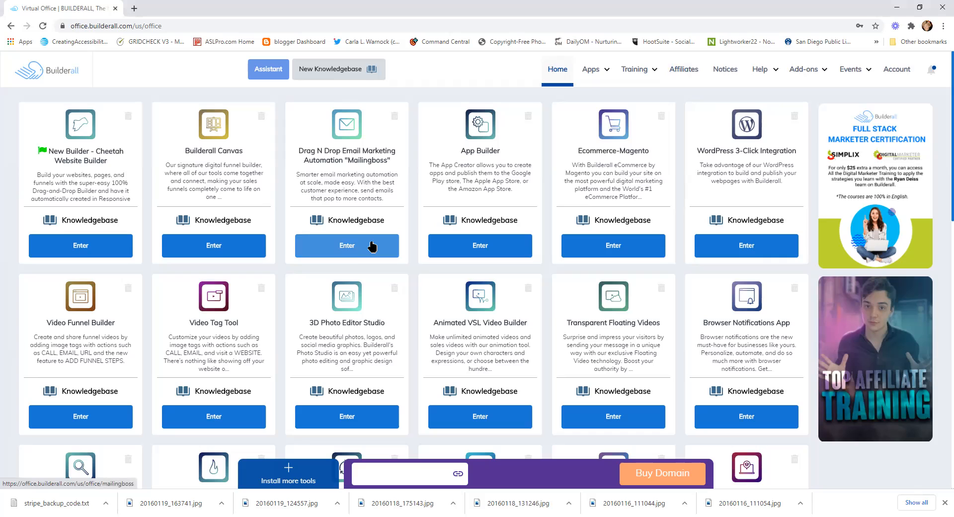
- Open the Mailingboss email marketing tool and name a new subscriber list "Highest Purpose Store"
click(372, 245)
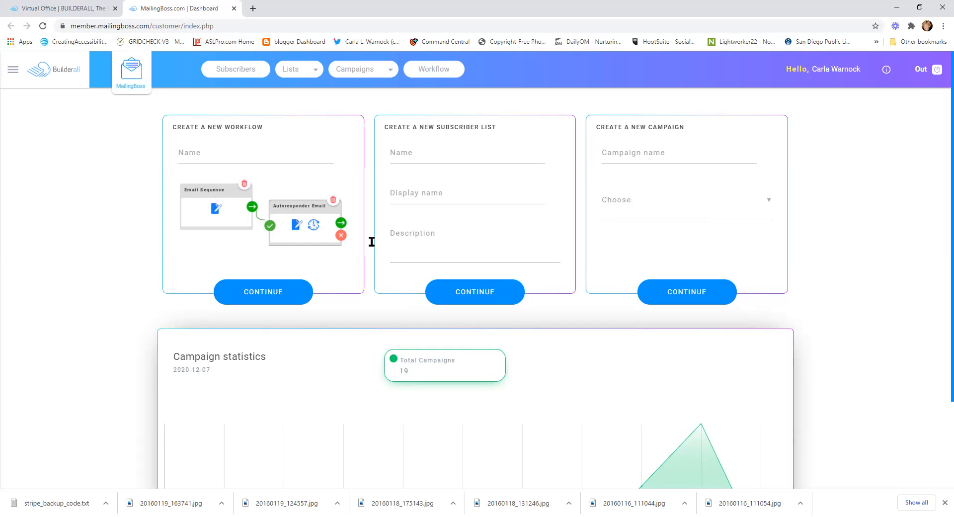
click(436, 158)
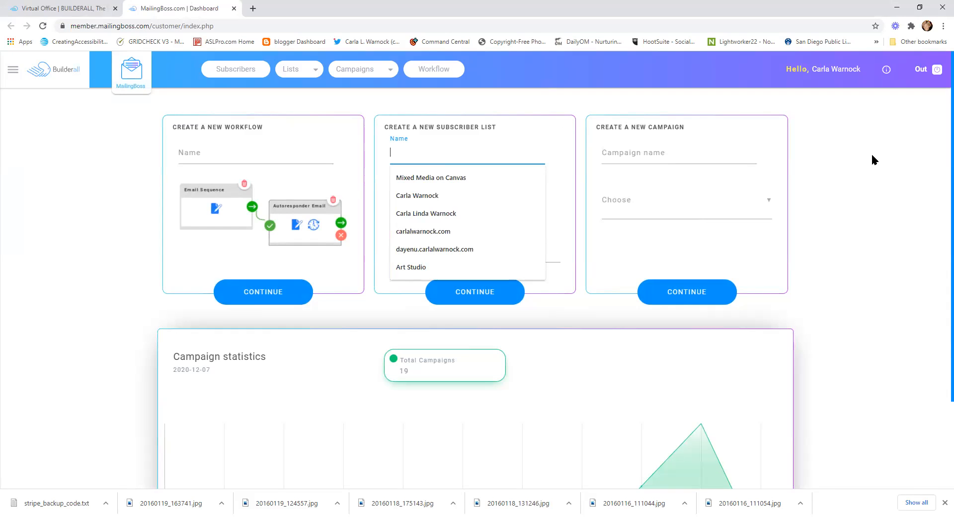
click(860, 177)
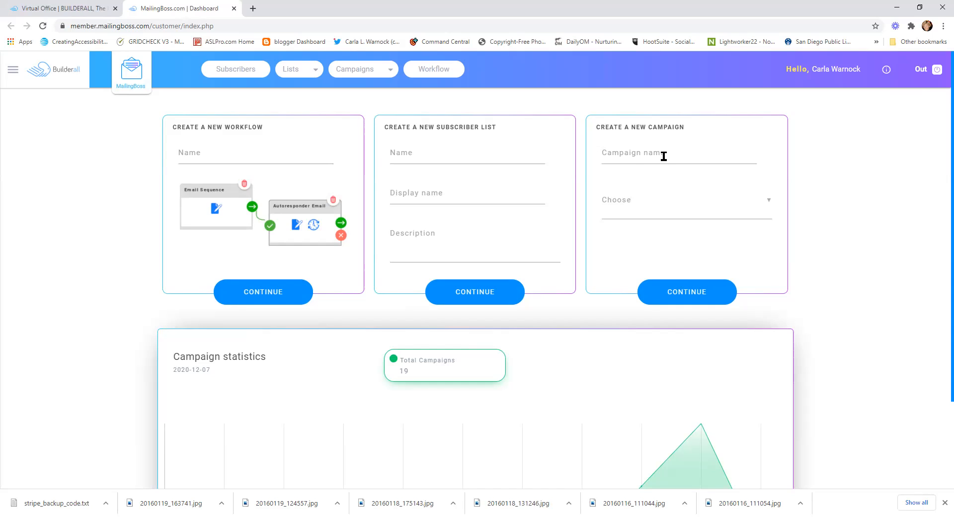
click(471, 153)
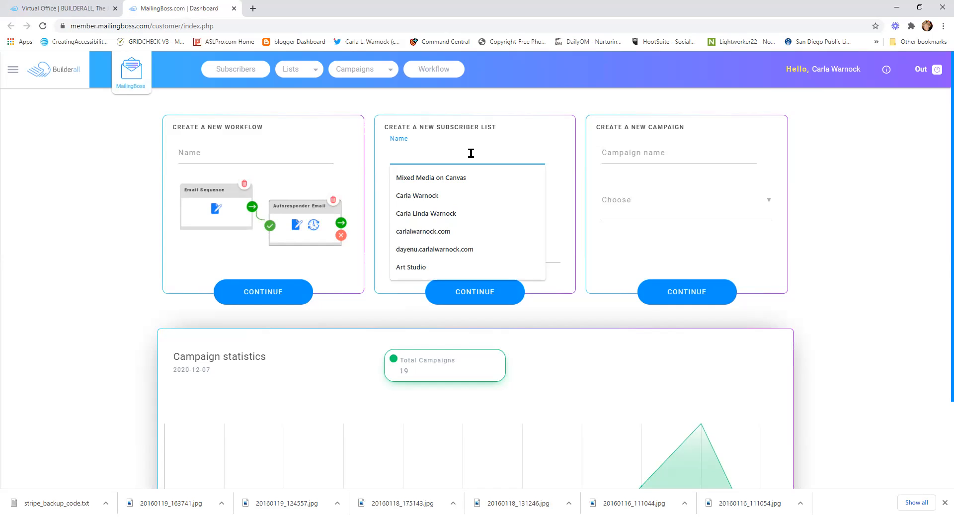
text(Hight)
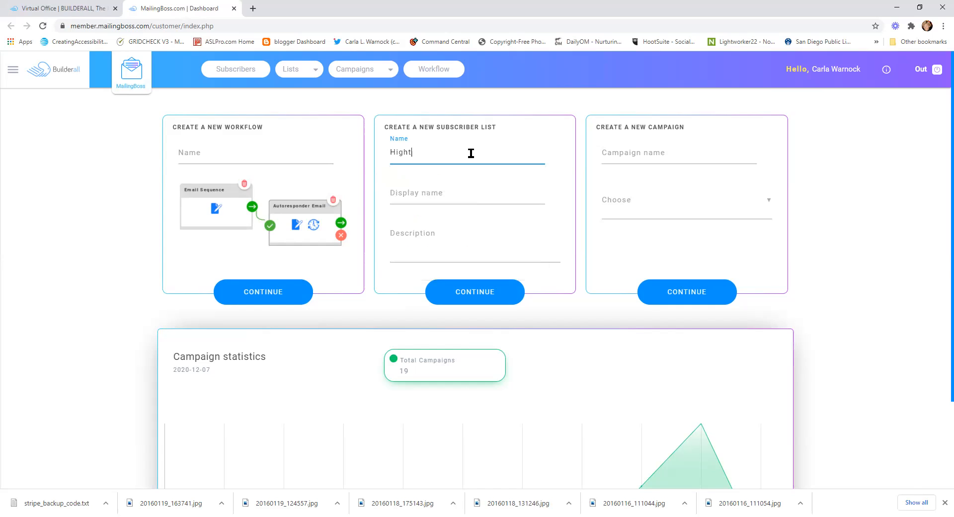
key(BackSpace)
text(est Purpose Store)
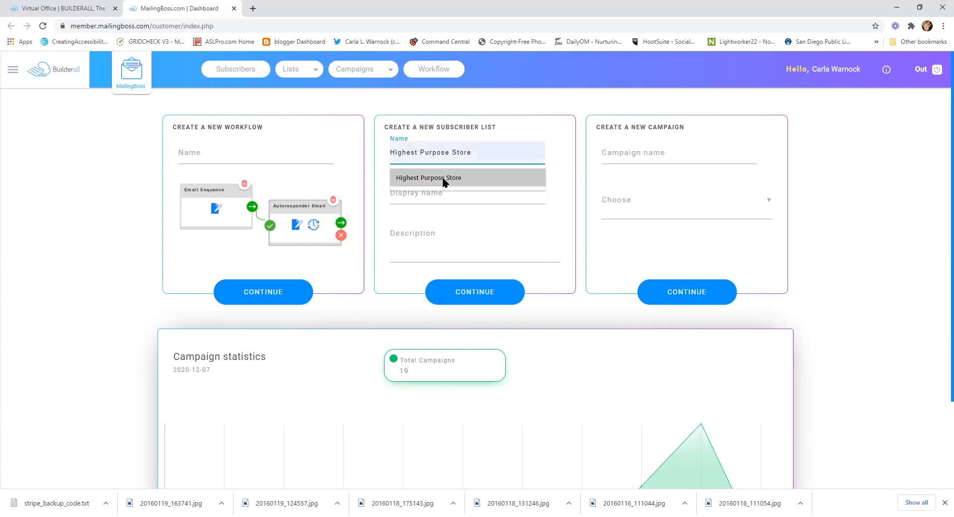
click(442, 177)
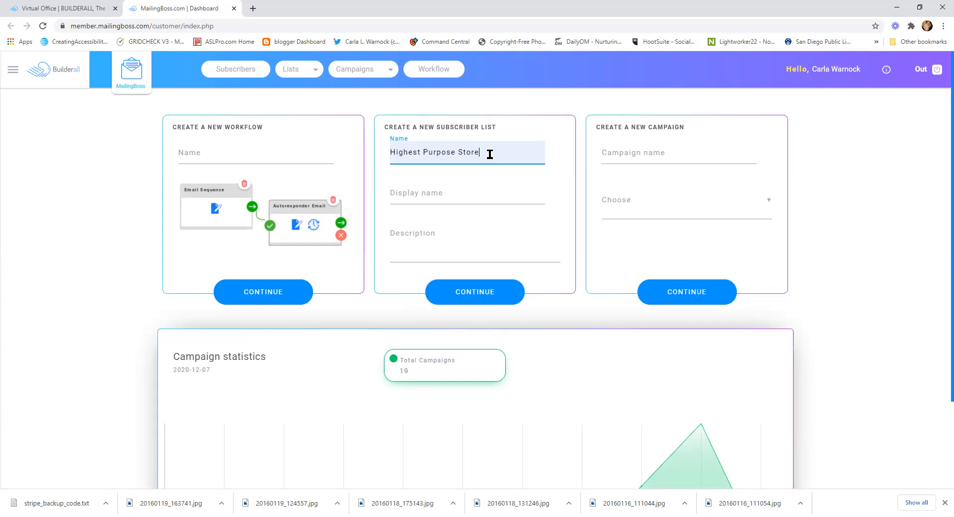
- Copy the subscriber list's name "Highest Purpose Store" into its display name
drag(489, 154, 389, 161)
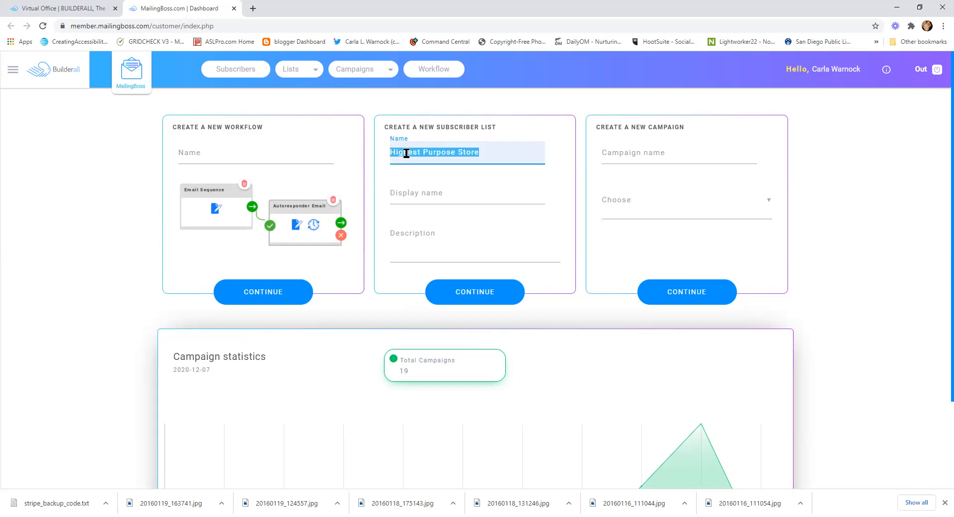
right_click(406, 154)
click(421, 190)
click(420, 191)
right_click(421, 191)
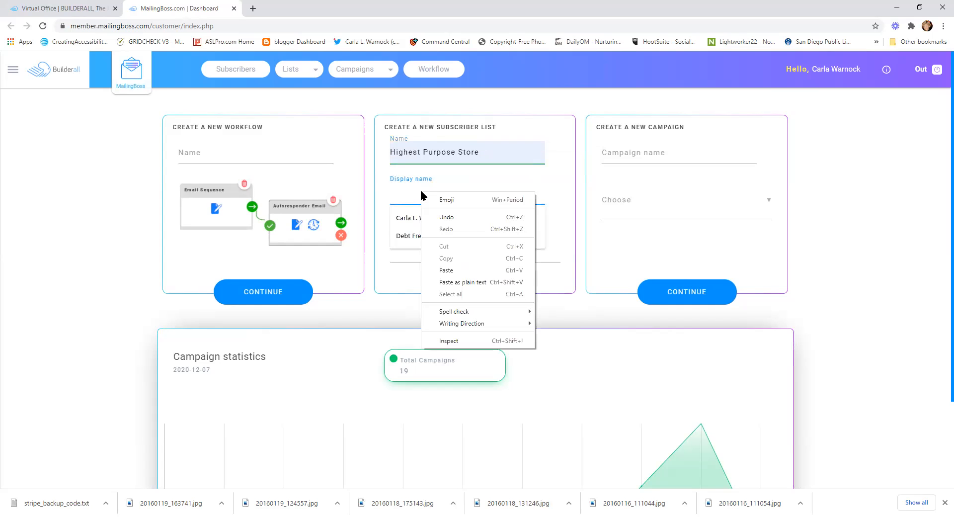
click(441, 270)
- Enter the description "This list will keep customers up to date with new art releases in my store as well as sales and promotions." and continue
click(414, 237)
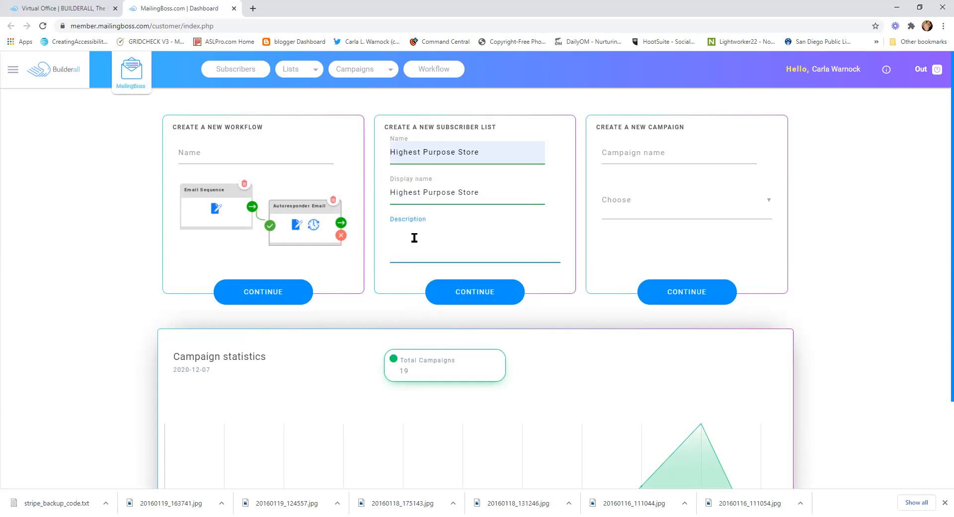
text(Ths is)
key(BackSpace)
key(BackSpace)
key(BackSpace)
key(BackSpace)
text(is list will)
text( t)
text( keep customers )
text(up toda)
key(BackSpace)
key(BackSpace)
text(date with new are)
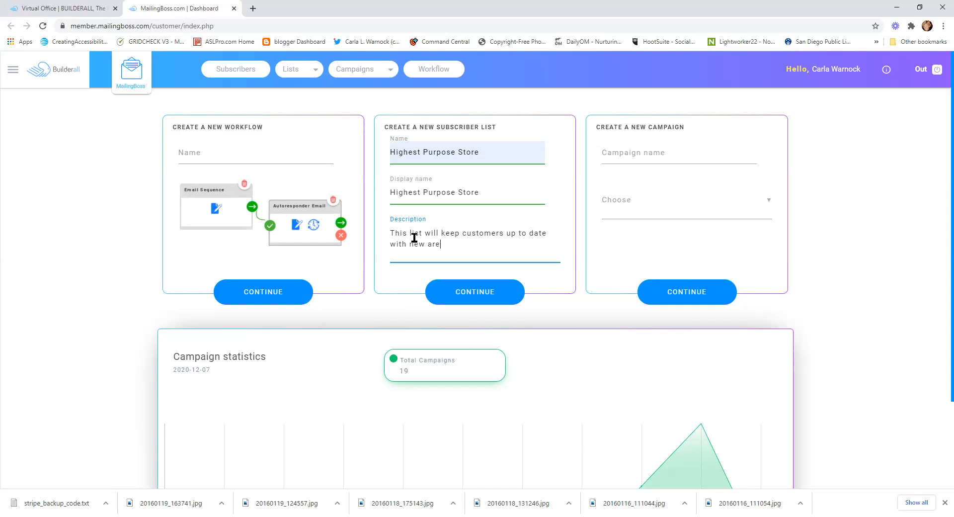
key(BackSpace)
text(t releases in my store as well as)
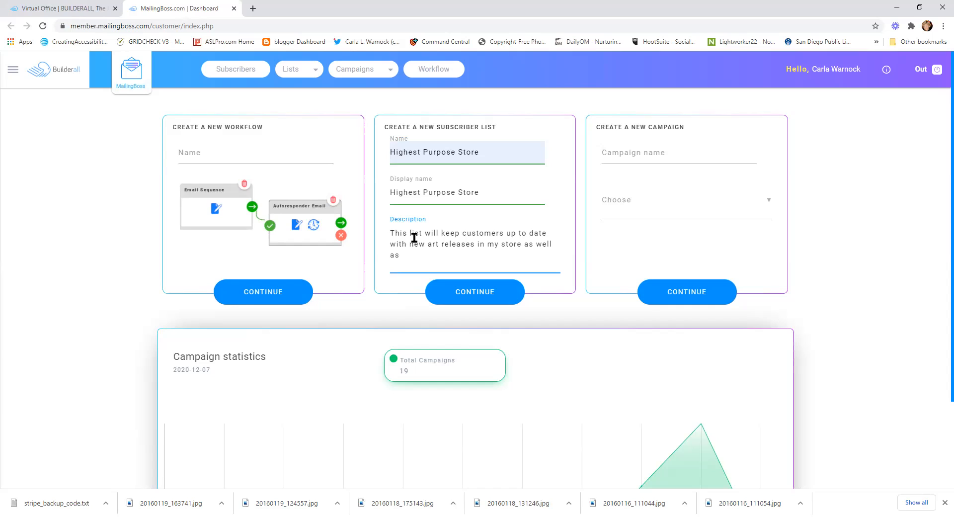
text( sales and por)
key(BackSpace)
key(BackSpace)
text(romottio)
key(BackSpace)
key(BackSpace)
key(BackSpace)
text(ions.)
click(471, 291)
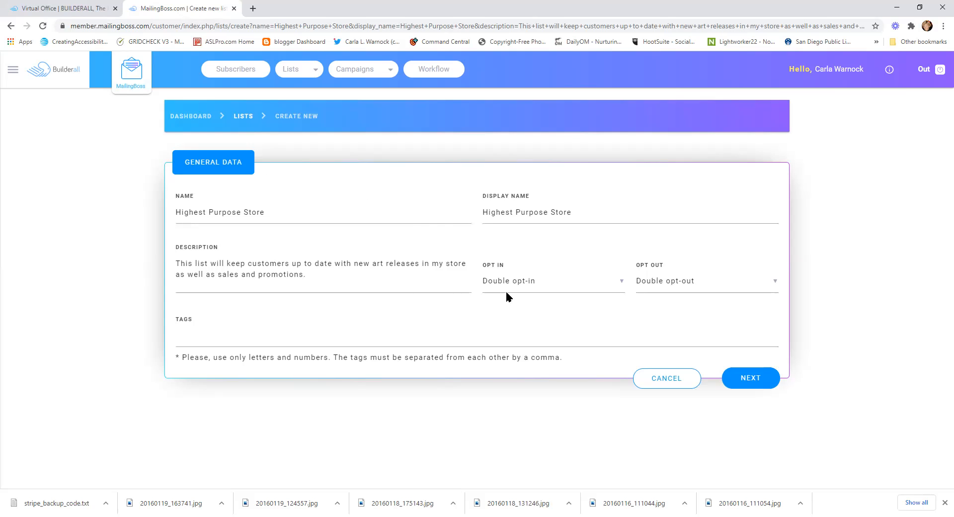
- Review the list's opt-in and opt-out choices, keep both on double, and proceed to the custom fields
click(621, 285)
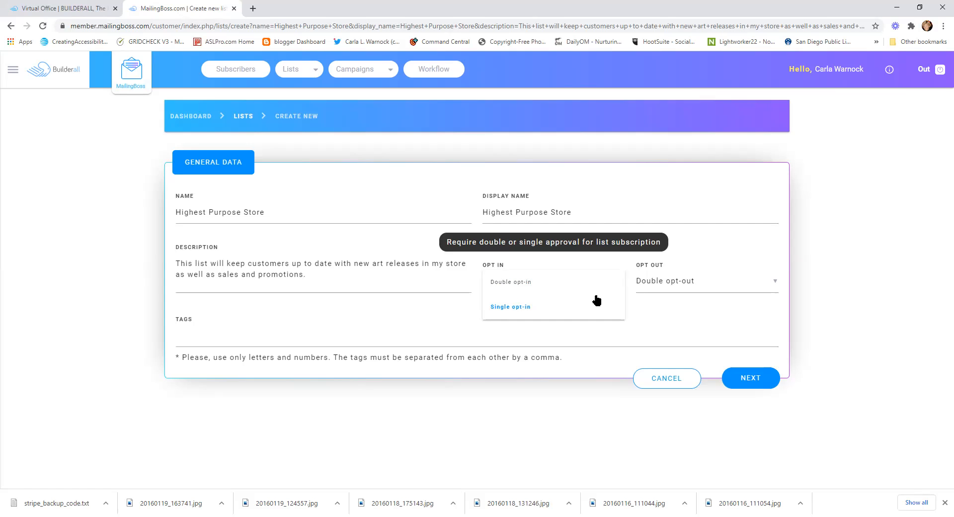
click(646, 326)
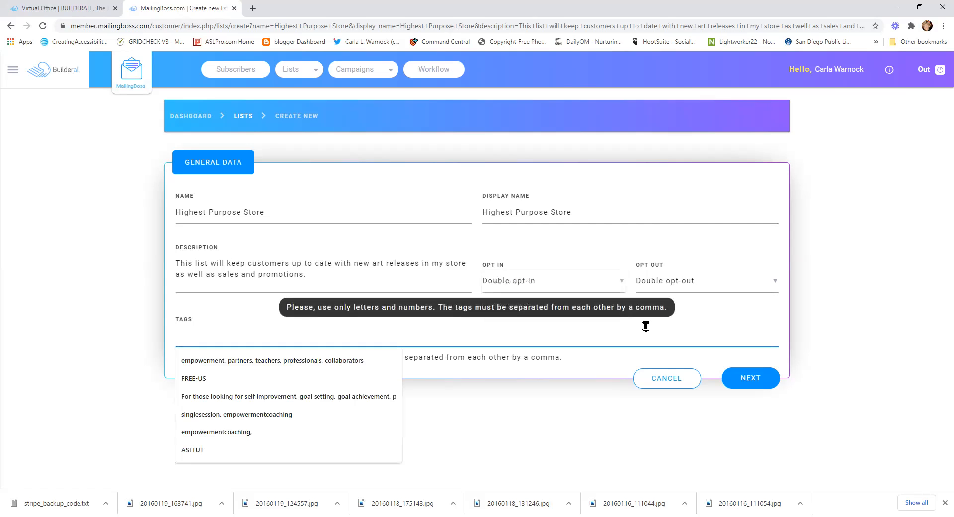
click(576, 280)
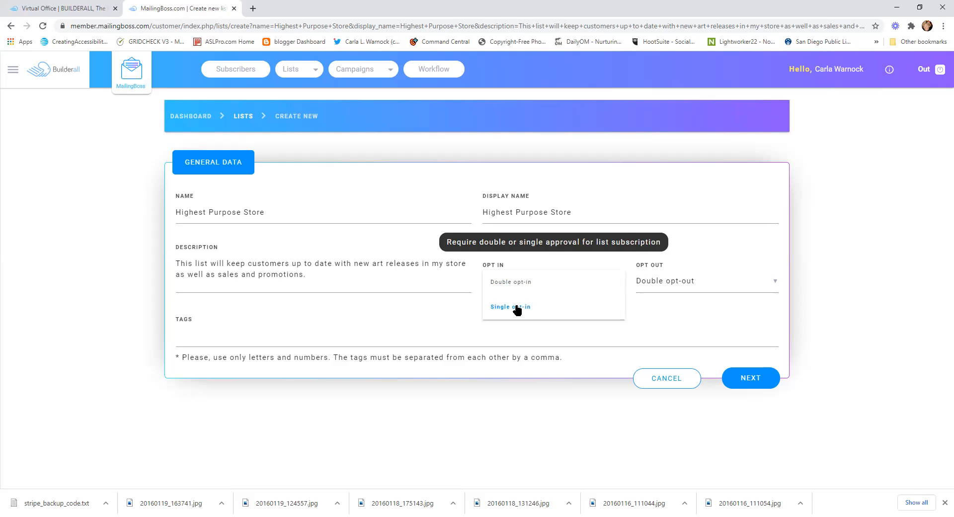
click(690, 284)
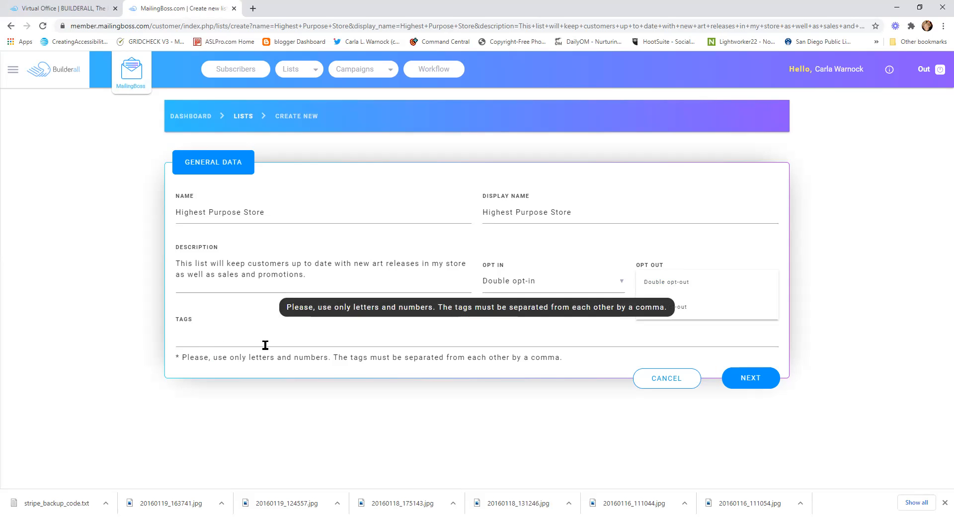
click(759, 385)
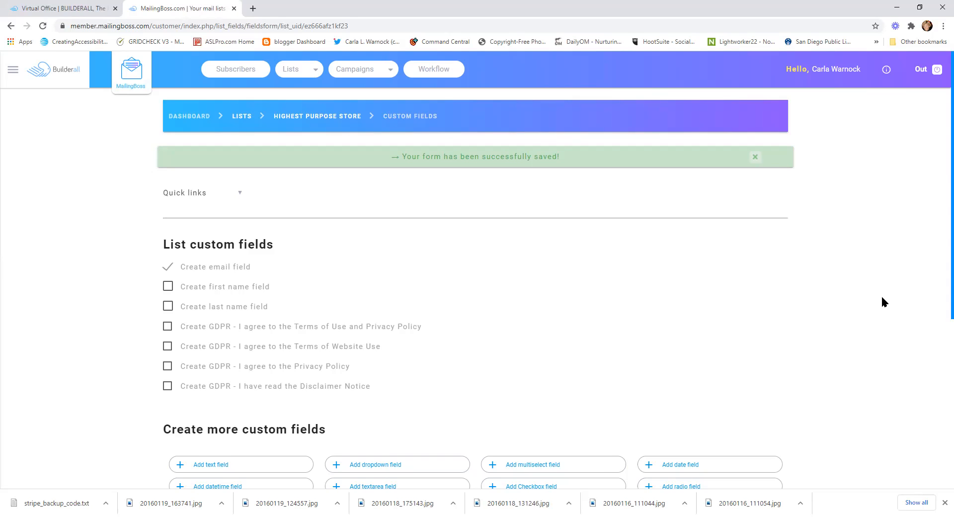
- Add a new text field to the list's custom fields
scroll(940, 281, down, 5)
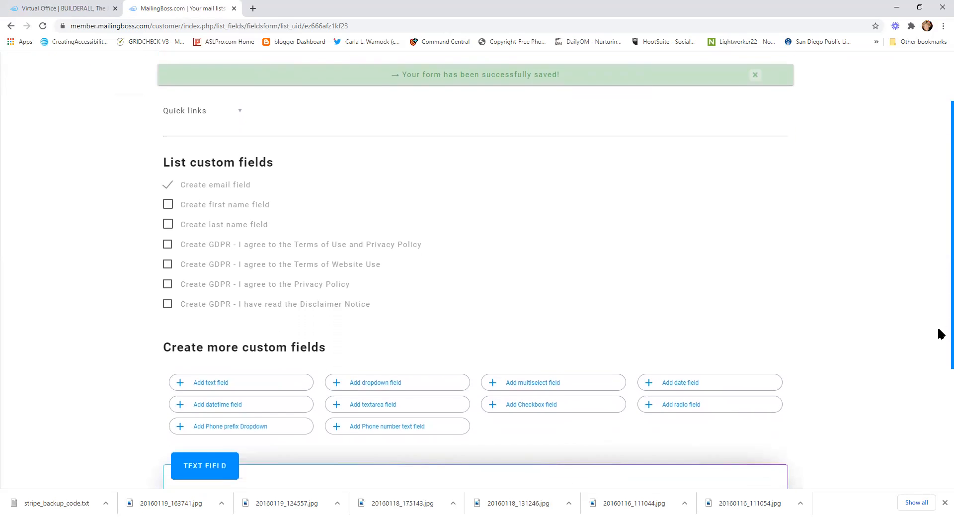
scroll(911, 464, down, 1)
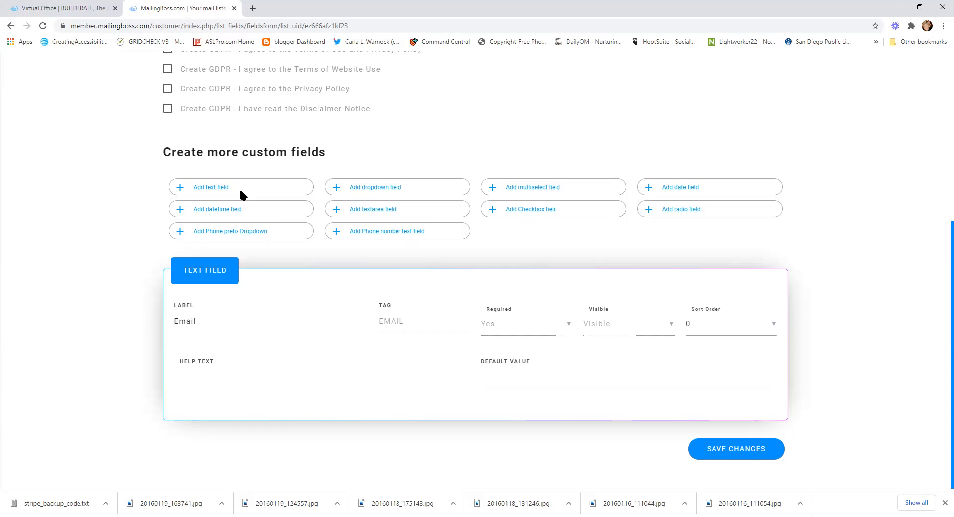
click(181, 189)
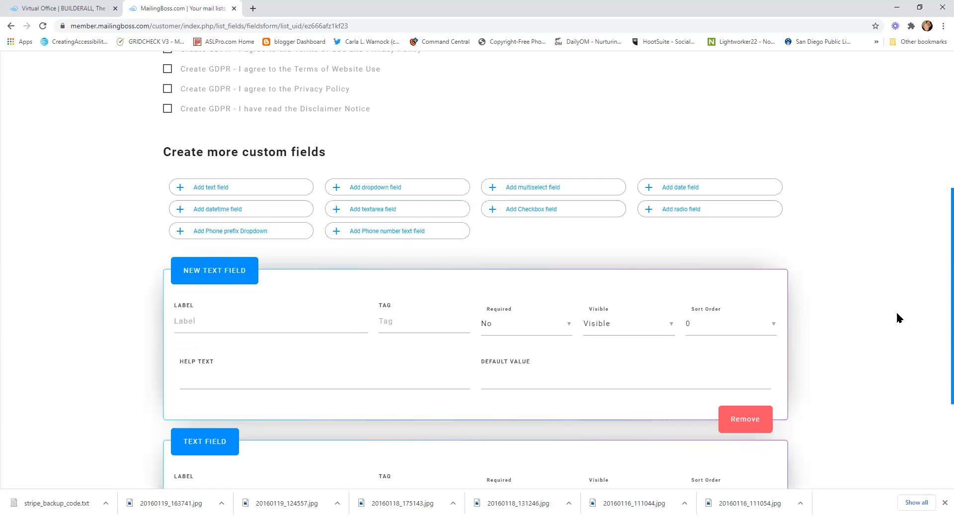
scroll(941, 341, down, 3)
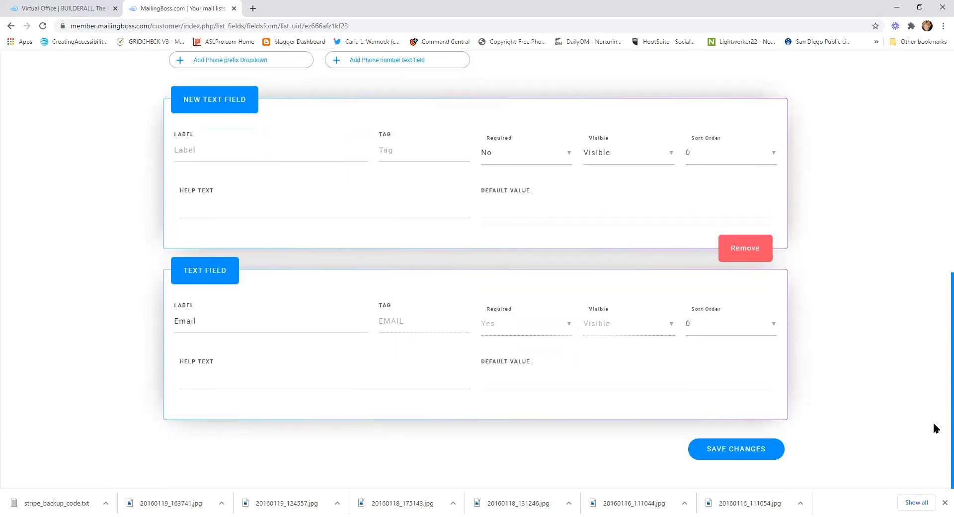
- Try to turn the existing email text field into a First Name field by changing its label and EMAIL tag
drag(201, 325, 146, 331)
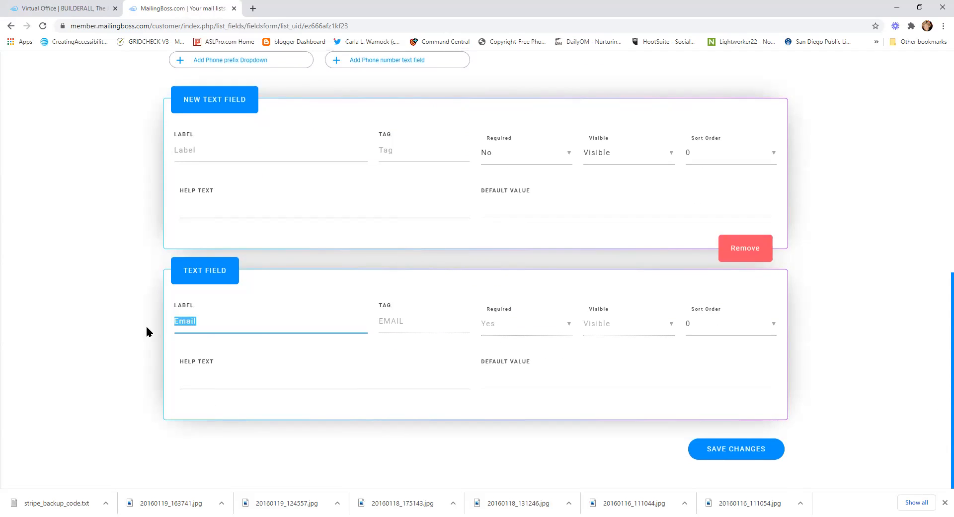
text(First Name)
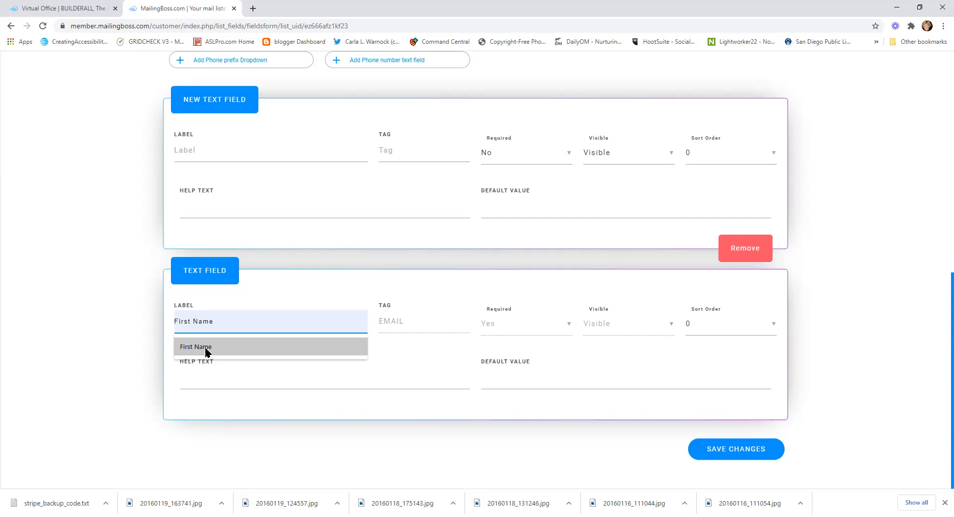
click(205, 347)
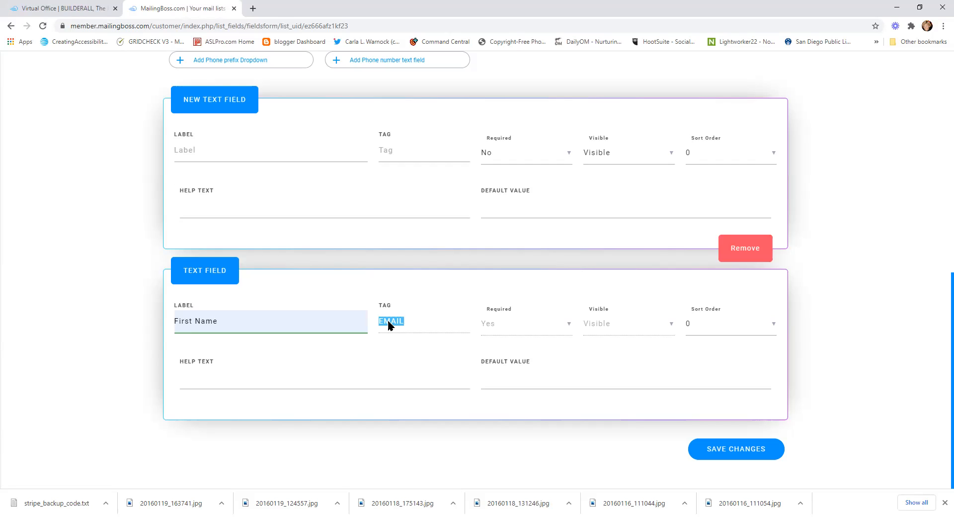
click(338, 357)
double_click(401, 325)
click(487, 326)
- Set the sort order to 1 for the existing text field and 2 for the new text field
click(699, 326)
click(697, 350)
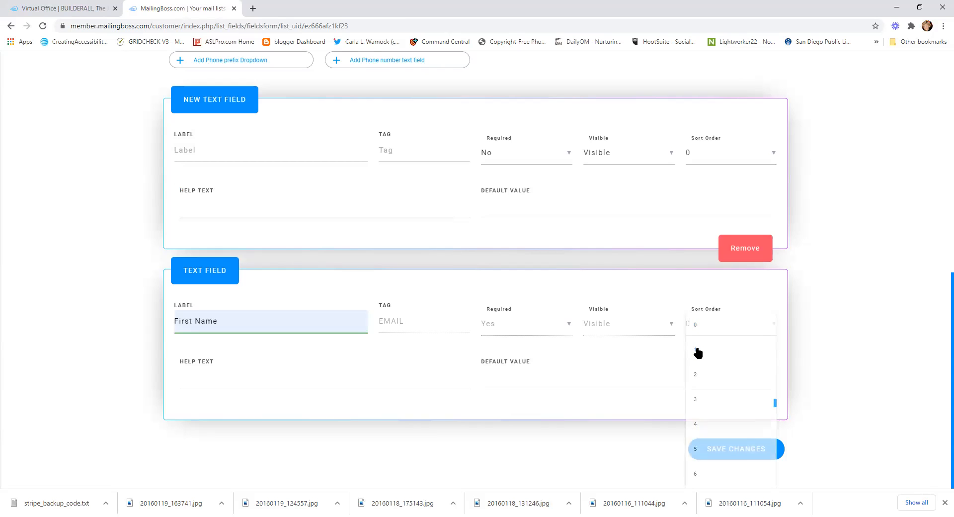
click(700, 161)
click(697, 204)
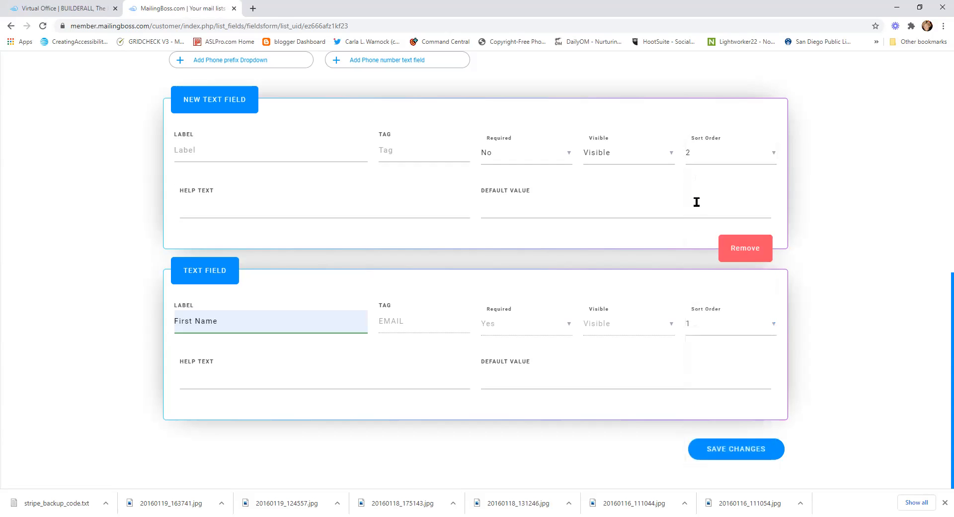
- Change the label of the text field tagged EMAIL back to "Email"
click(347, 367)
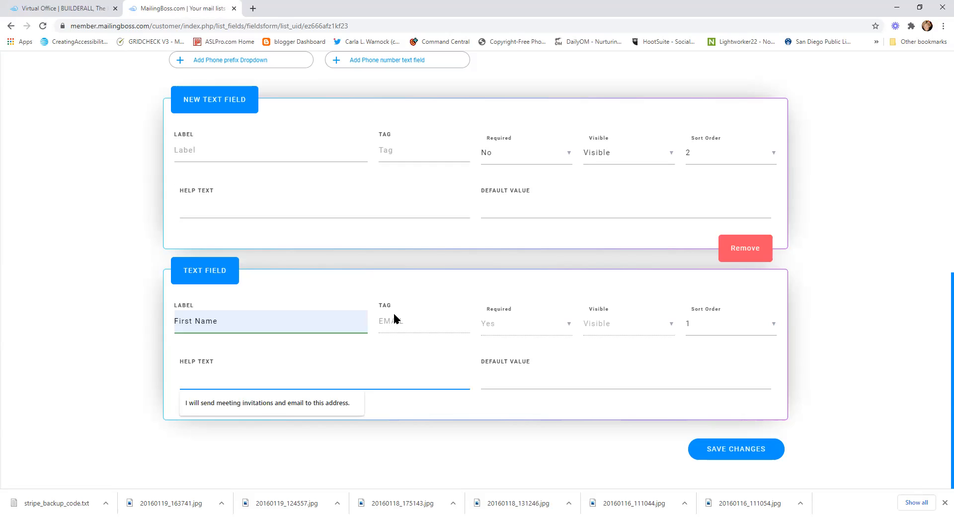
double_click(397, 325)
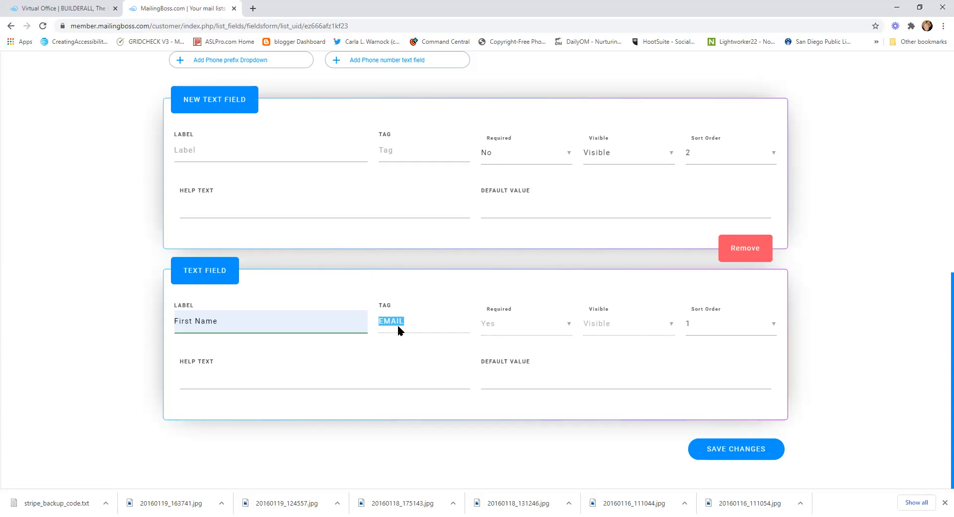
drag(279, 322, 163, 318)
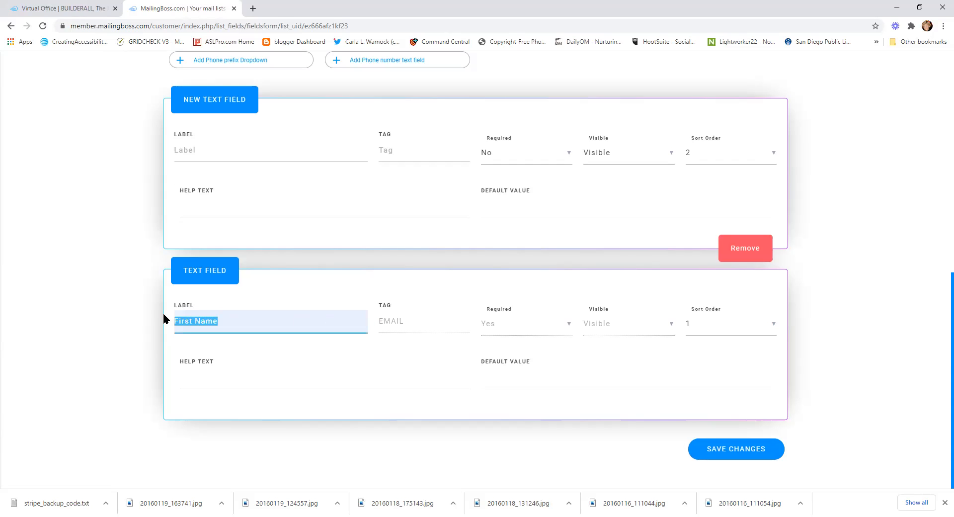
text(Email)
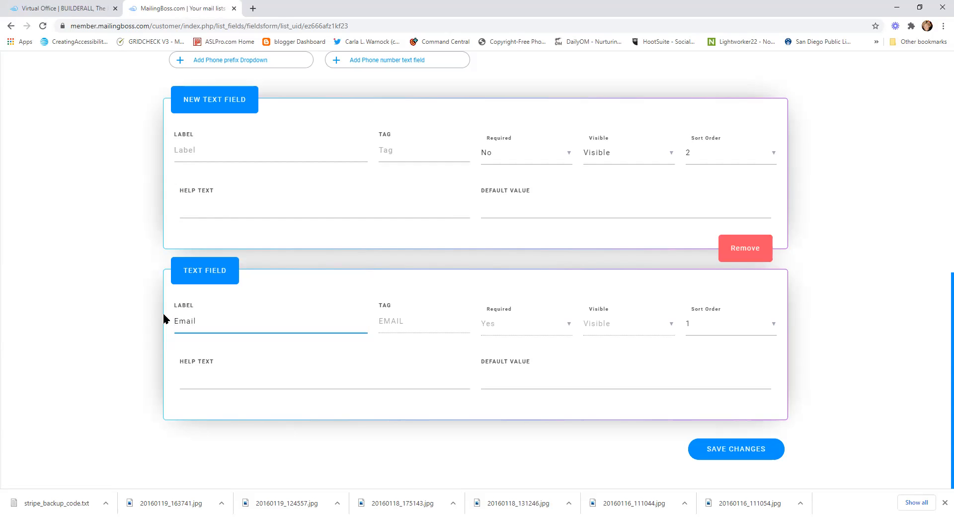
- Label the new text field "First name" and give it the tag FNAME
click(187, 153)
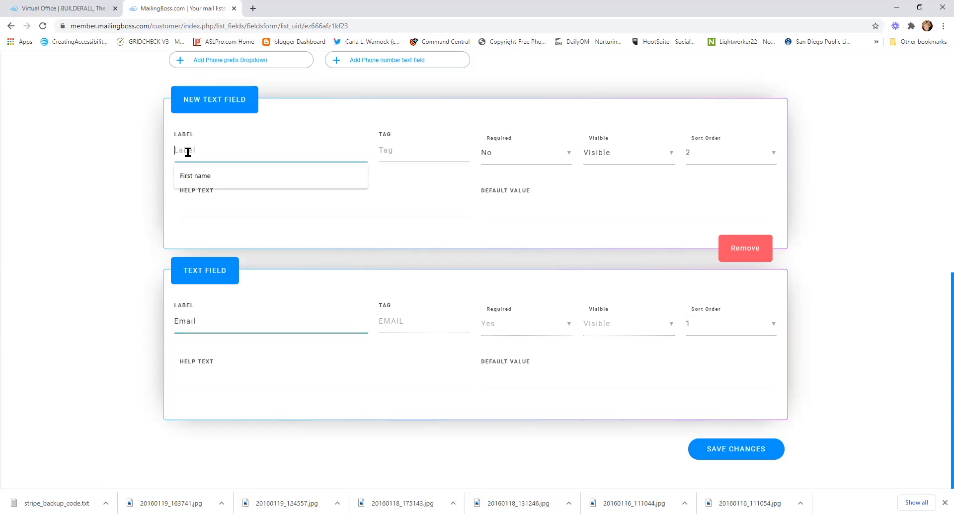
click(193, 175)
click(390, 154)
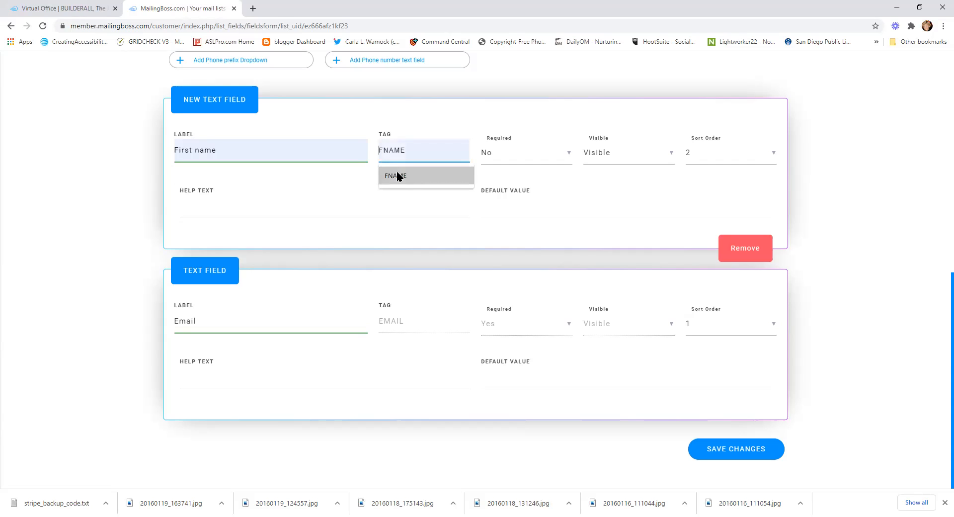
click(398, 177)
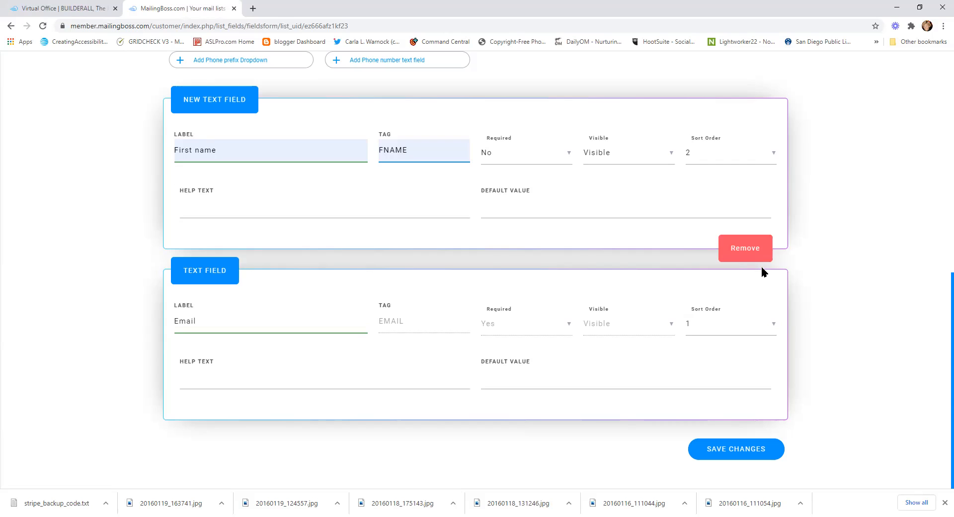
- Set the sort order to 1 for the First name field and 2 for the Email field
click(698, 152)
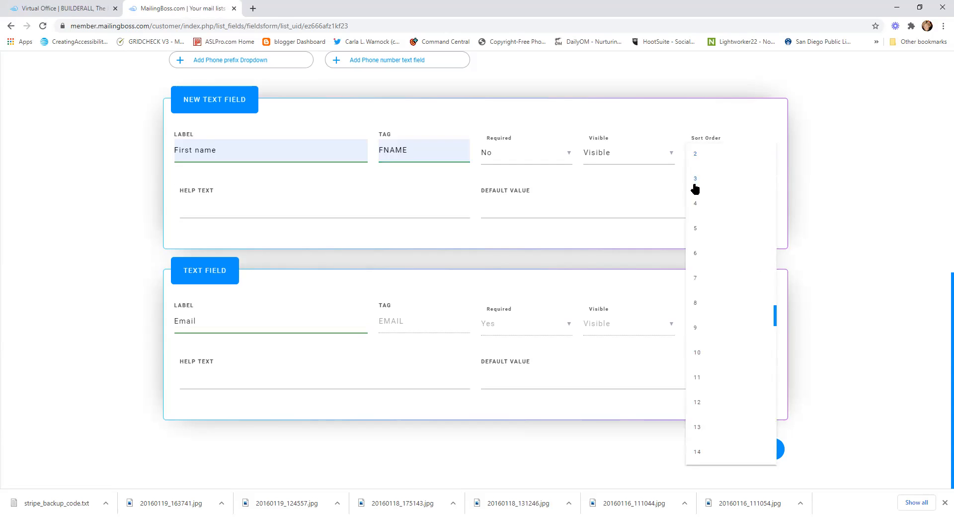
mouse_move(775, 317)
mouse_down()
mouse_move(773, 283)
mouse_move(765, 309)
mouse_up()
click(694, 272)
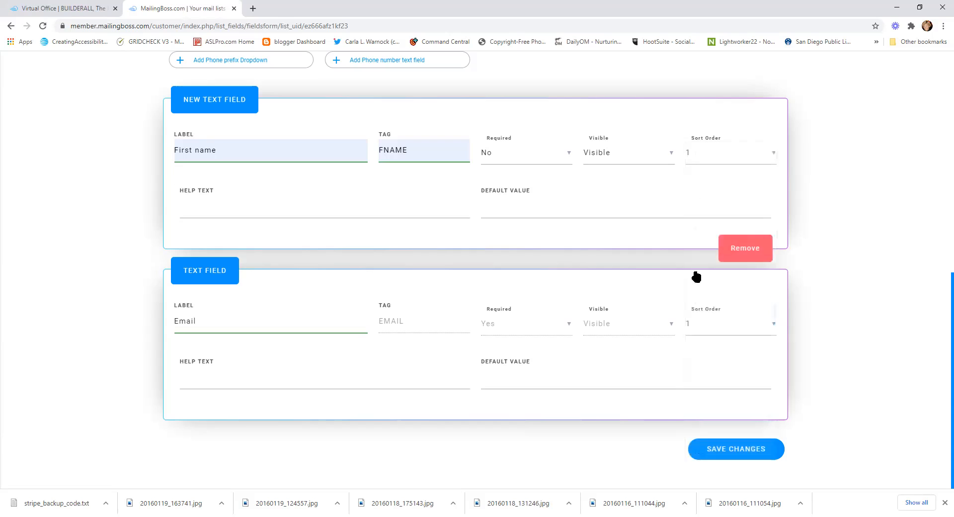
click(719, 334)
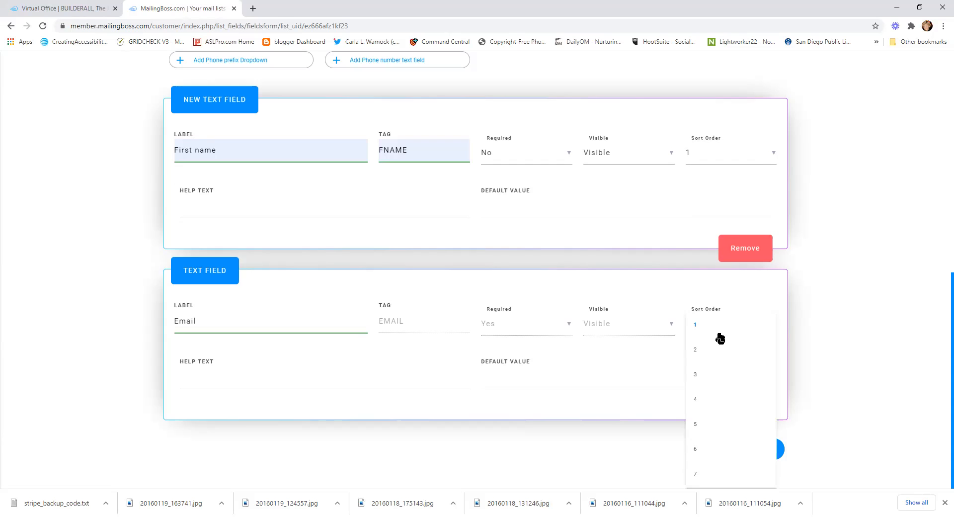
click(705, 349)
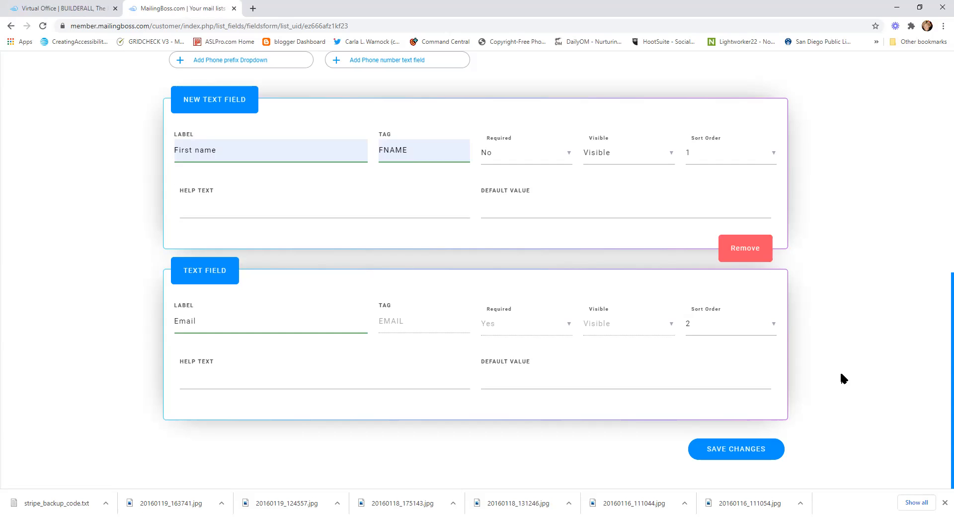
- Add another text field labelled "Last Name" with the tag LNAME
drag(940, 382, 902, 332)
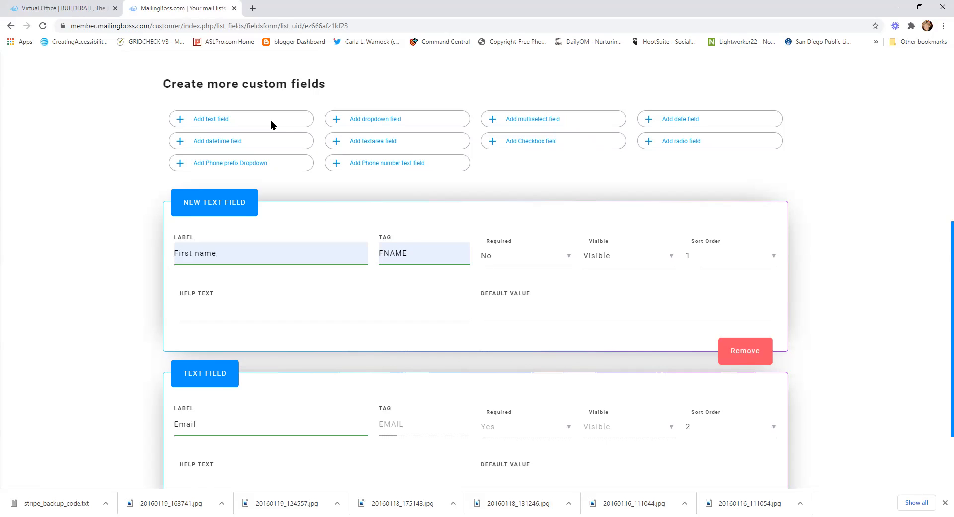
scroll(940, 353, down, 2)
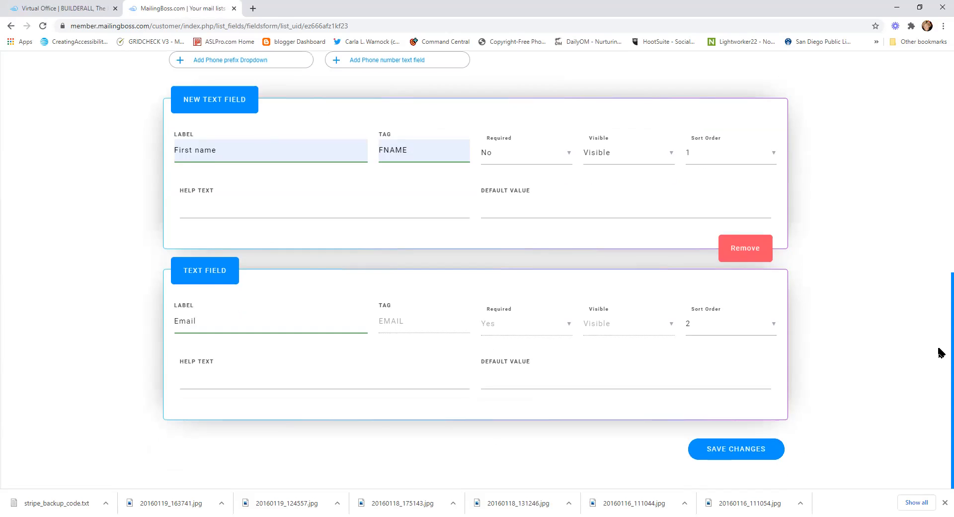
scroll(940, 355, up, 3)
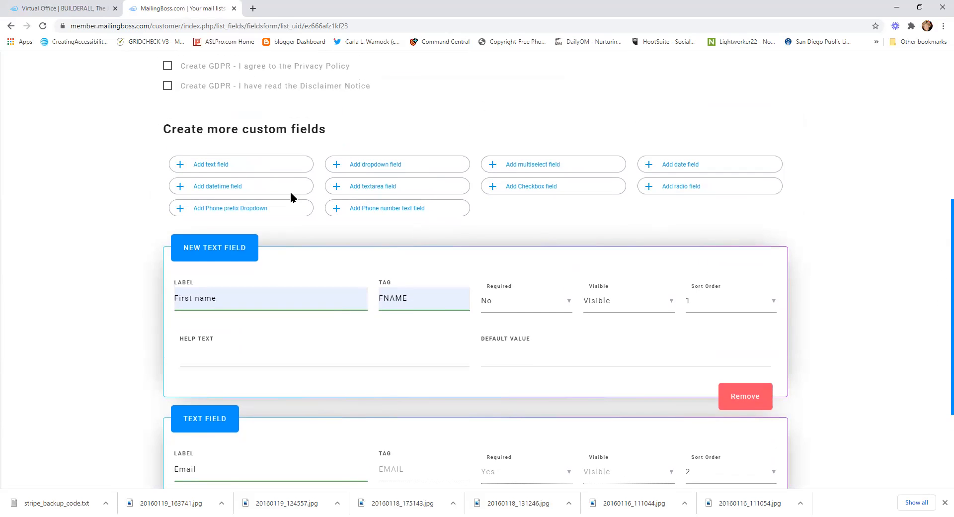
click(182, 167)
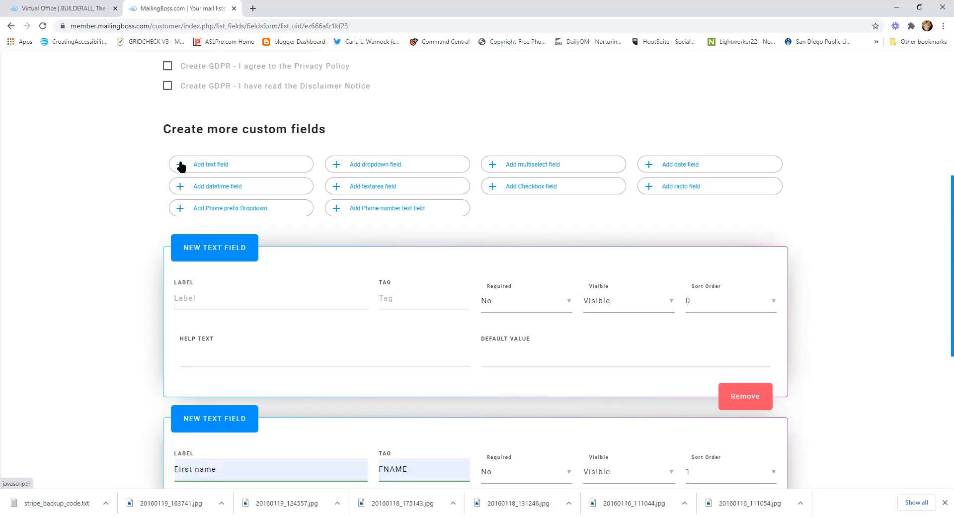
click(183, 295)
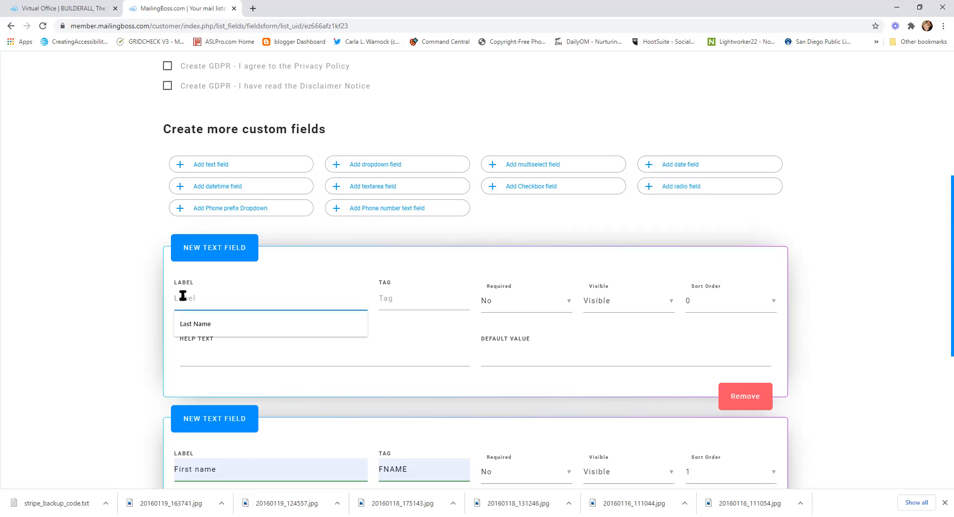
click(188, 323)
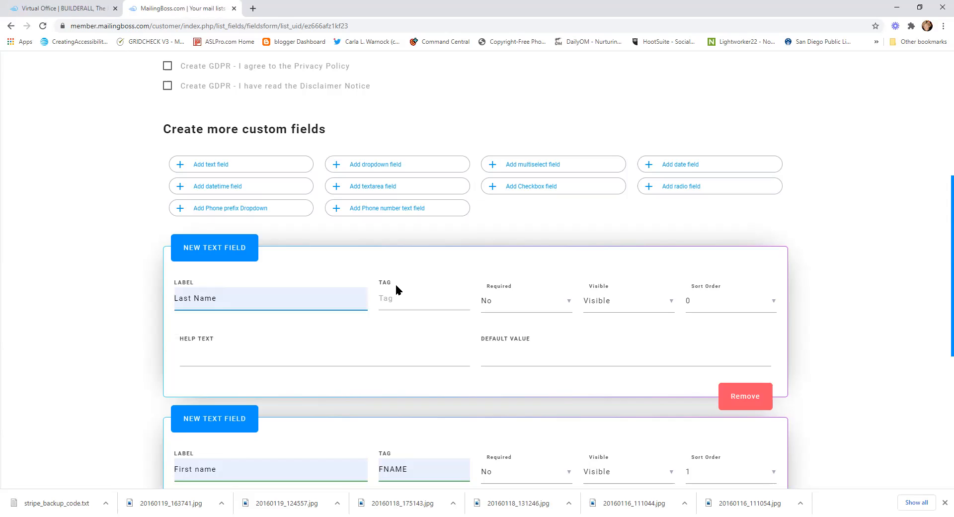
click(385, 301)
click(390, 323)
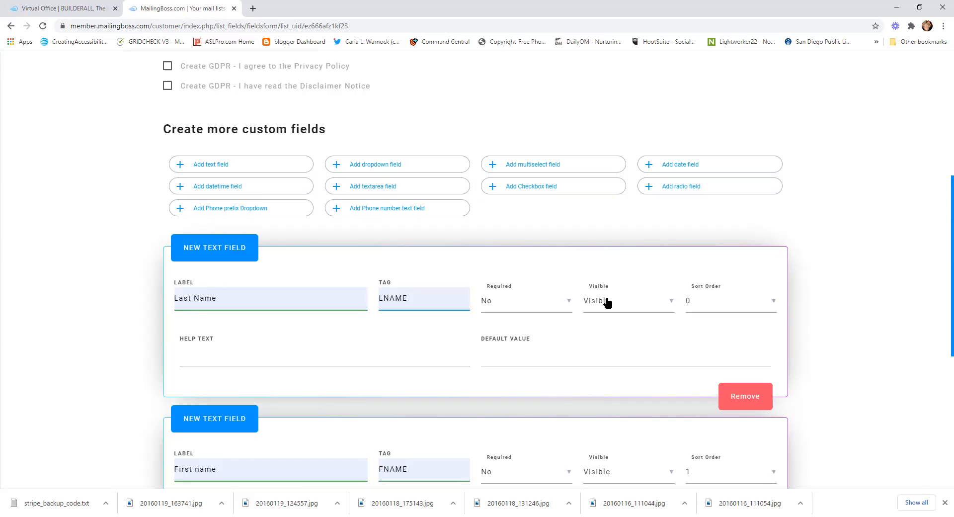
- Make the Last Name field required and set its sort order to 2
click(569, 303)
click(509, 305)
click(702, 308)
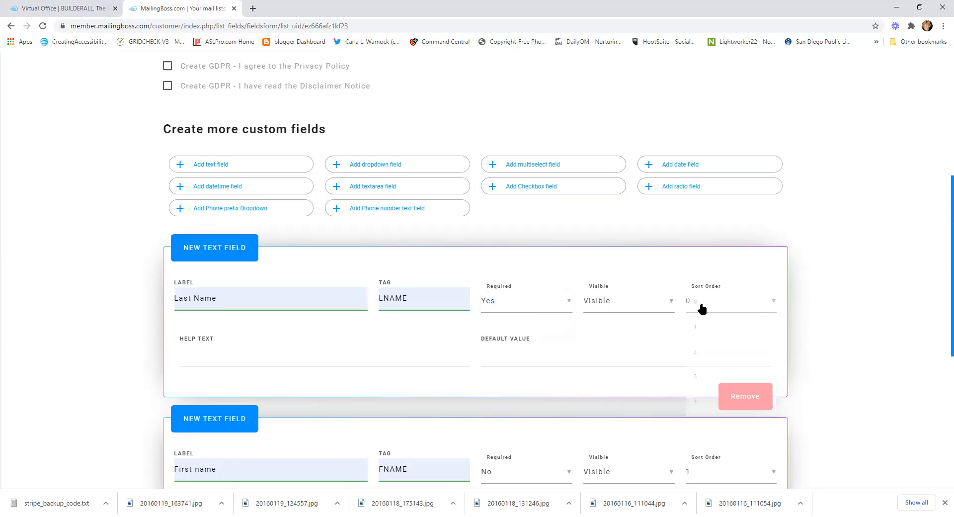
click(696, 354)
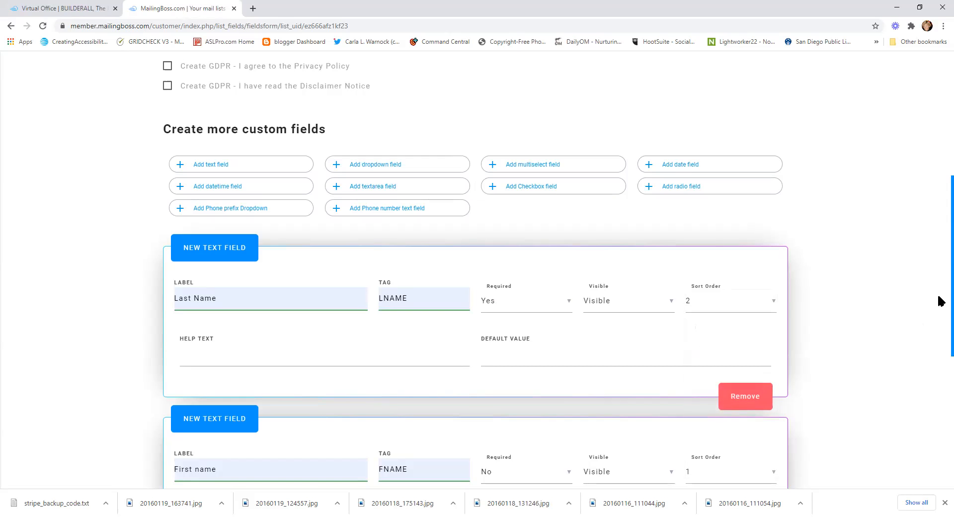
- Set the Email field's sort order to 3
scroll(941, 300, down, 6)
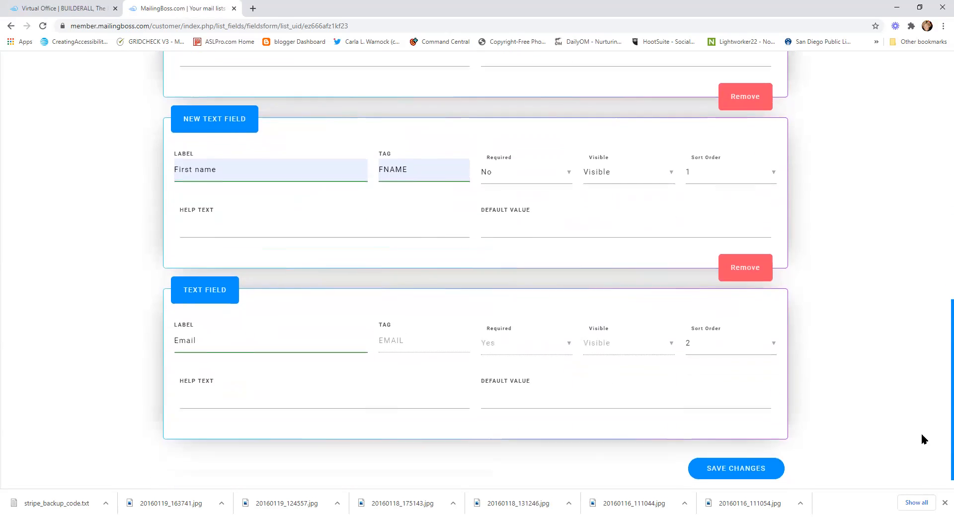
click(713, 326)
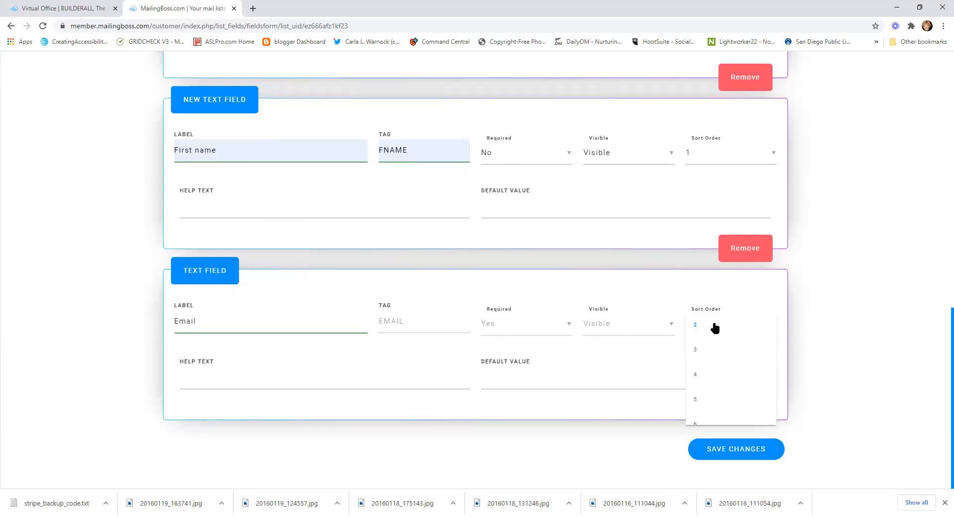
click(695, 351)
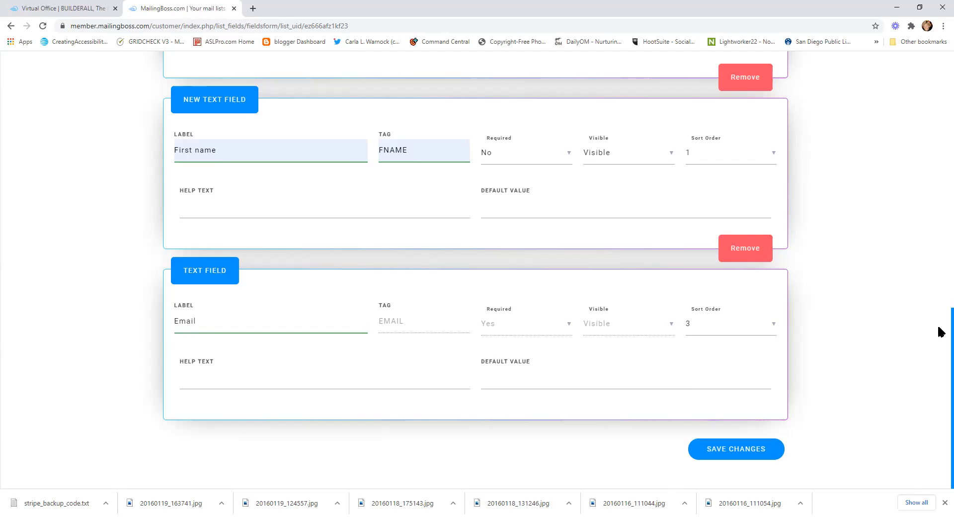
- Add a phone number text field to the custom fields and set its sort order to 4
scroll(940, 330, up, 6)
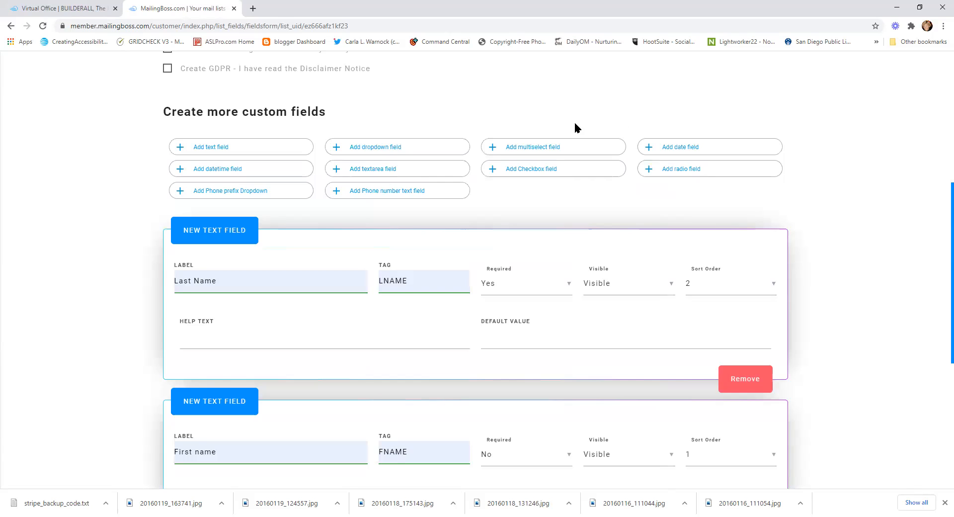
click(405, 192)
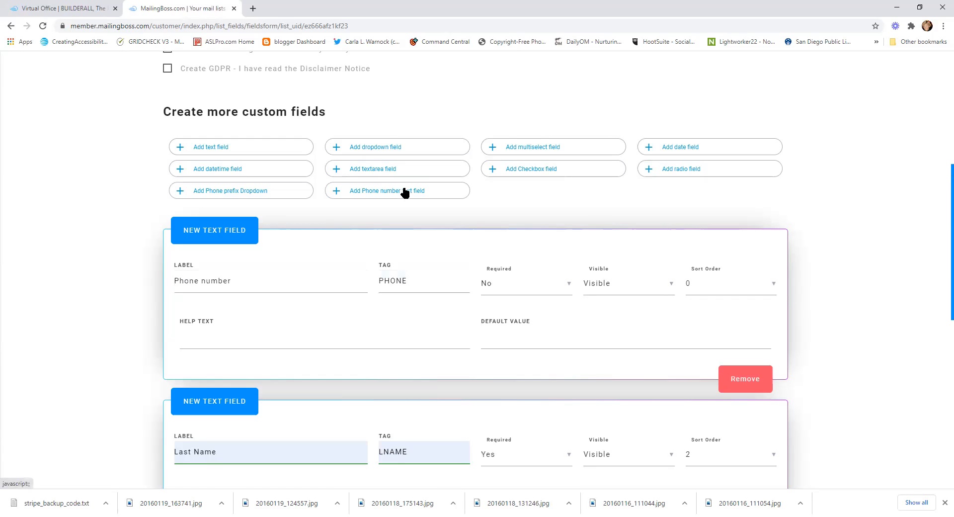
click(695, 290)
click(695, 383)
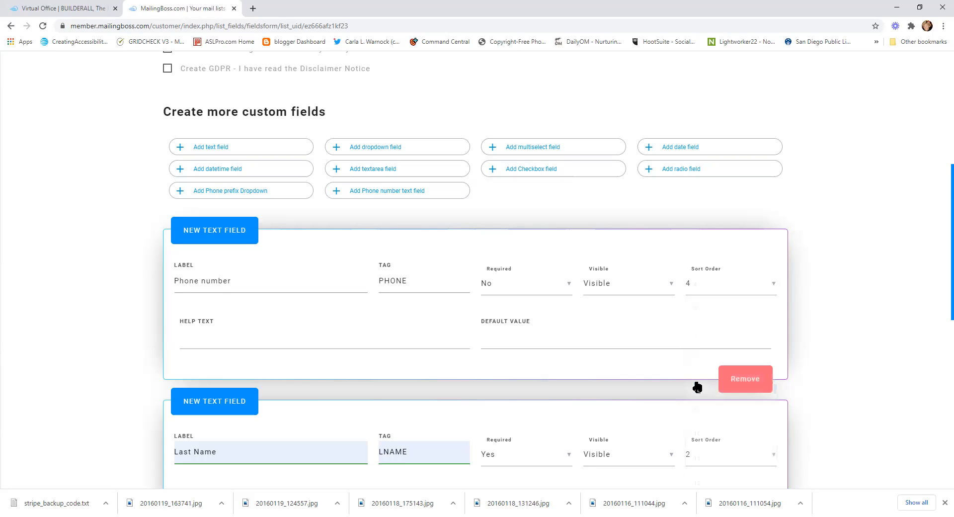
- Enter the phone field's help text "I will use this method to reach you if email doesn't work and I have a question about your orderr"
click(295, 335)
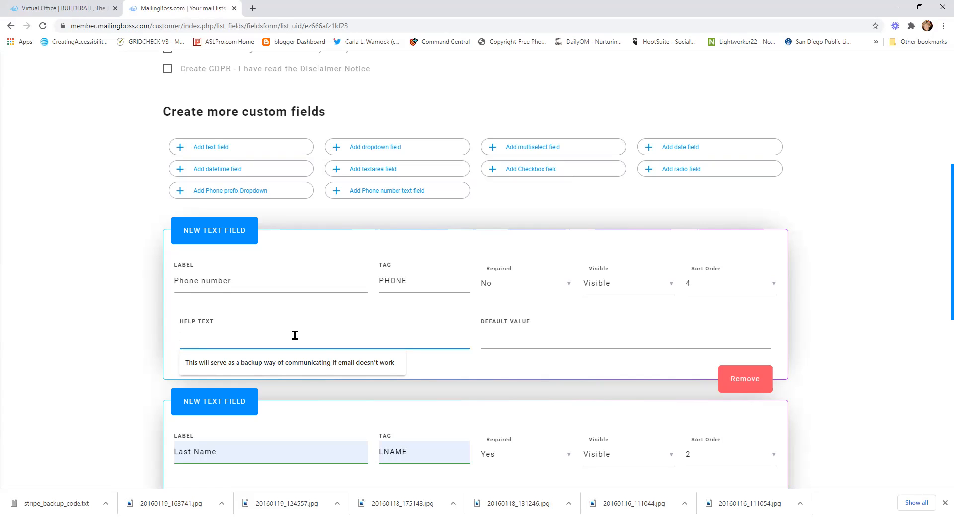
text(I wil)
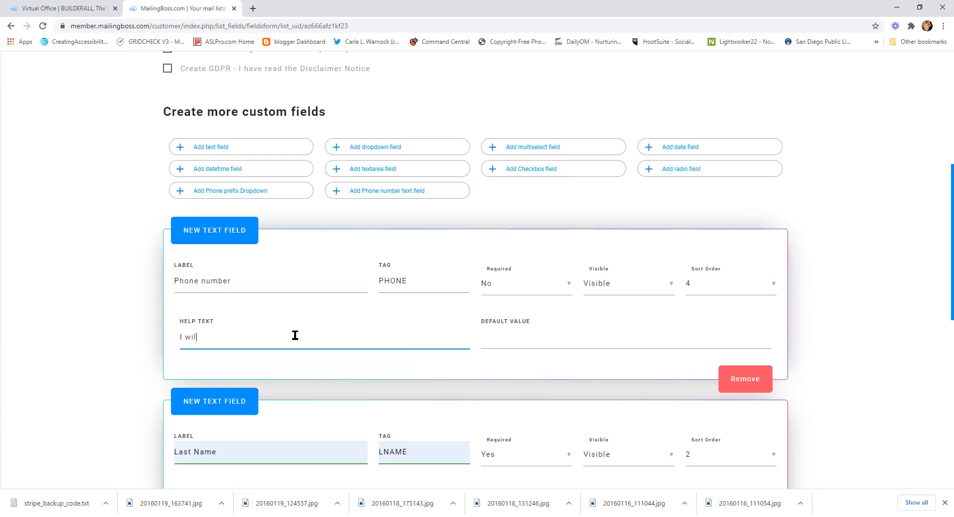
text(l use this method to reach you if emial)
key(BackSpace)
key(BackSpace)
key(BackSpace)
key(BackSpace)
text(ail doesn't work and i Have)
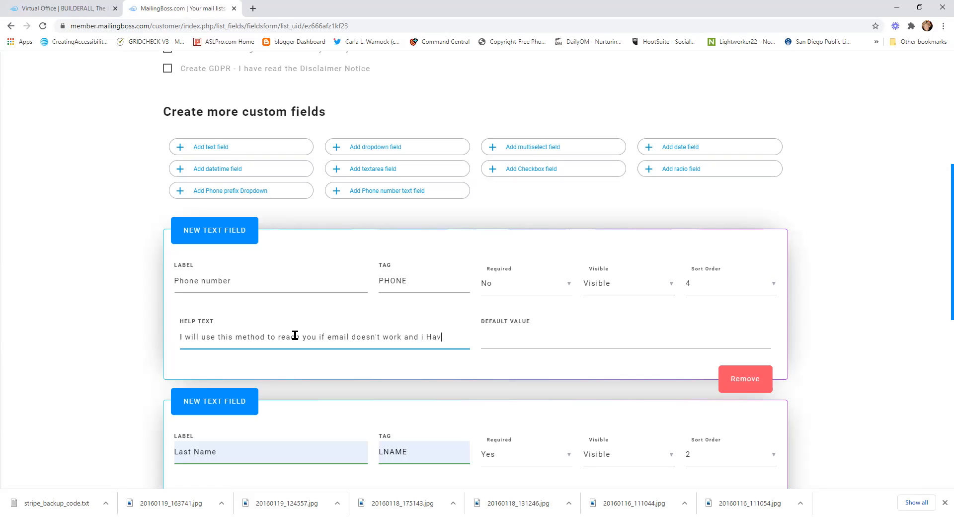
key(BackSpace)
key(BackSpace)
key(BackSpace)
key(BackSpace)
text(I have d)
key(BackSpace)
key(BackSpace)
key(BackSpace)
key(BackSpace)
text(ve a question about your or)
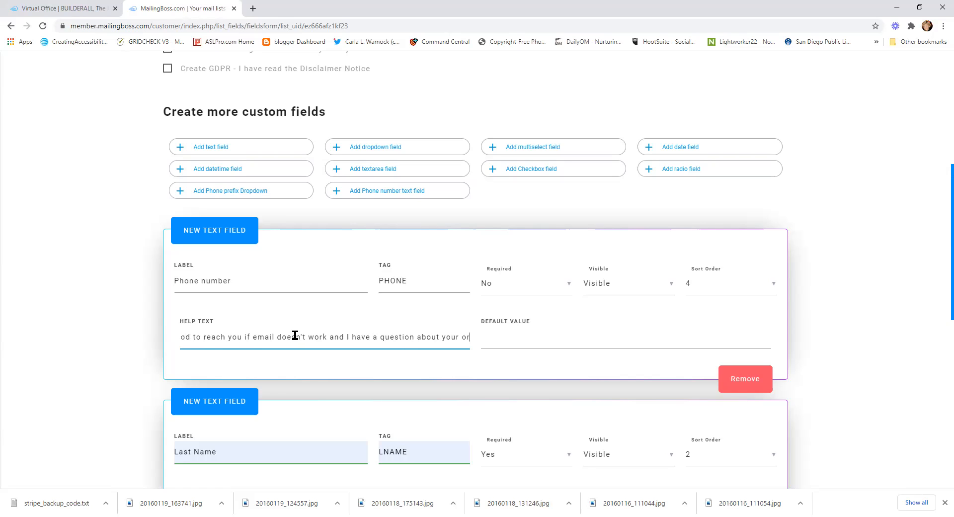
text(derr)
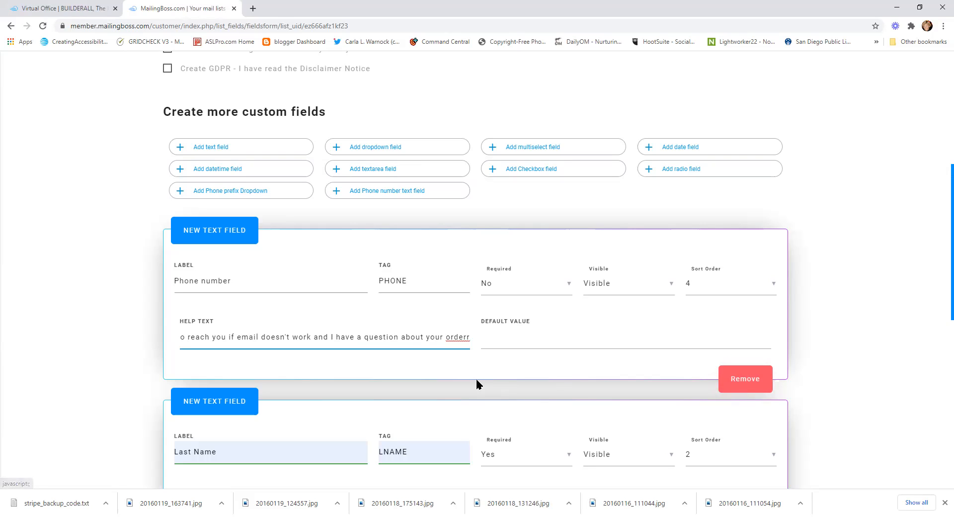
click(839, 294)
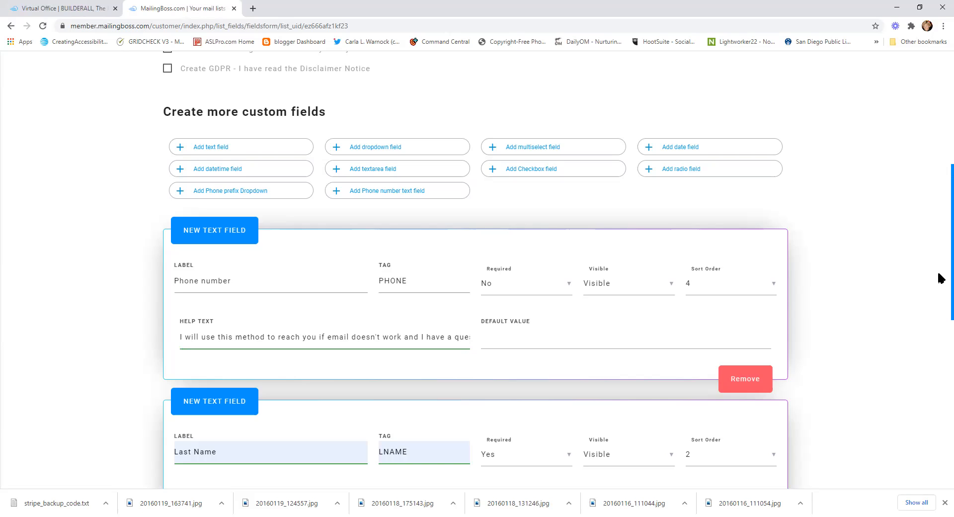
- Add another text field labelled "Address" with the tag ADDRS
scroll(941, 278, up, 1)
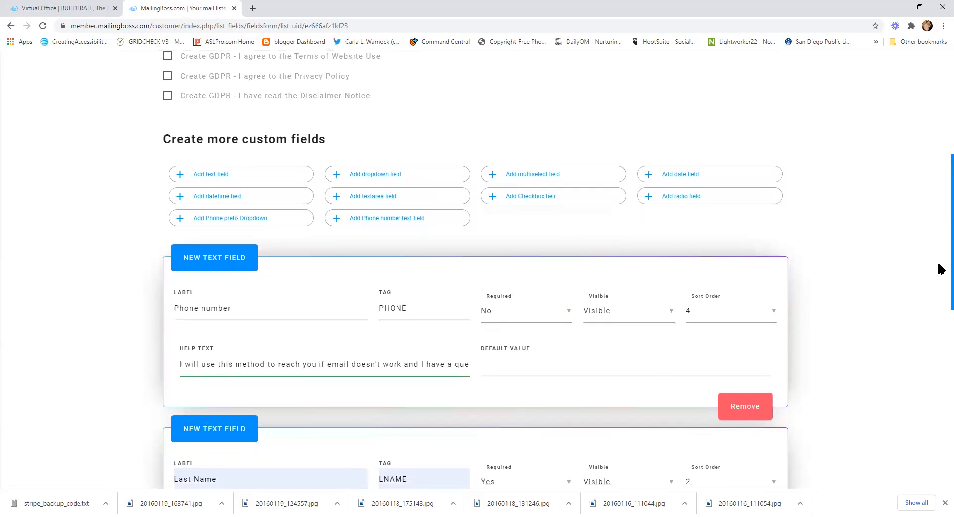
scroll(940, 270, down, 1)
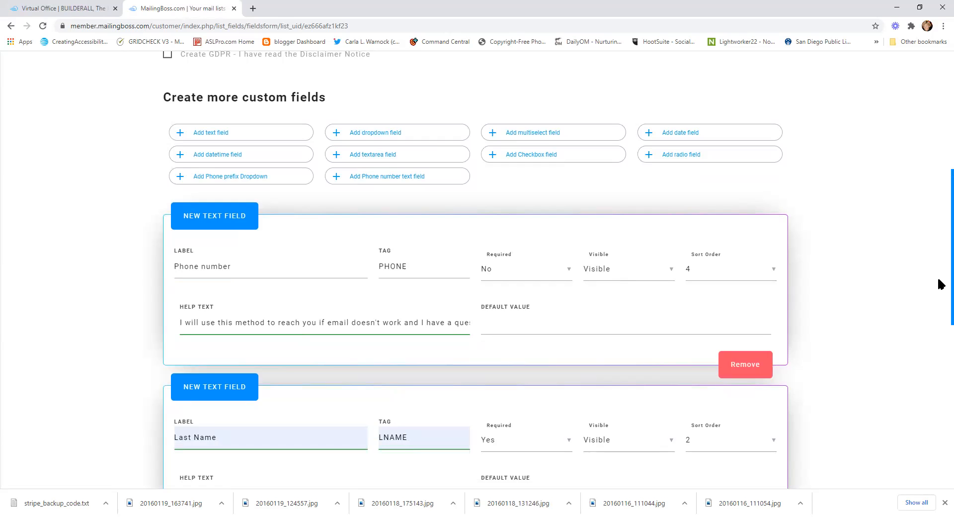
scroll(940, 284, down, 6)
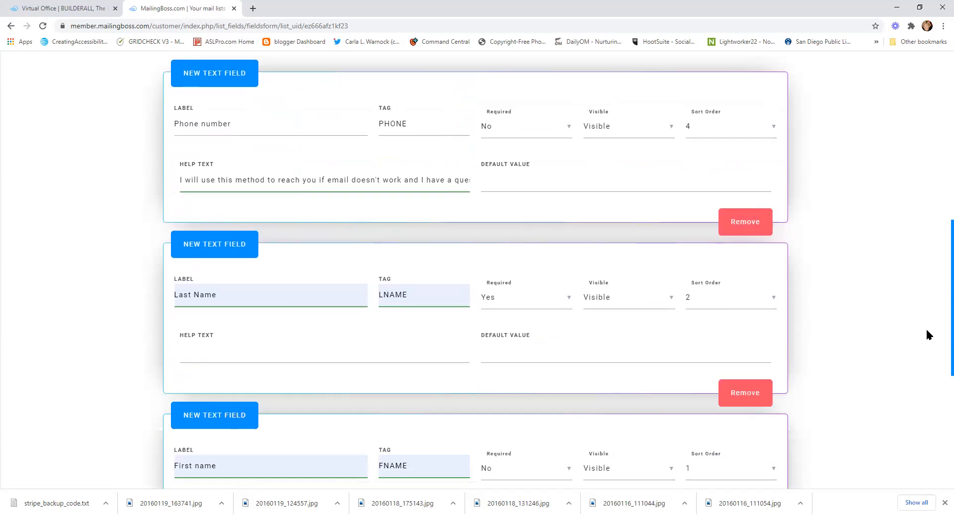
scroll(901, 406, down, 3)
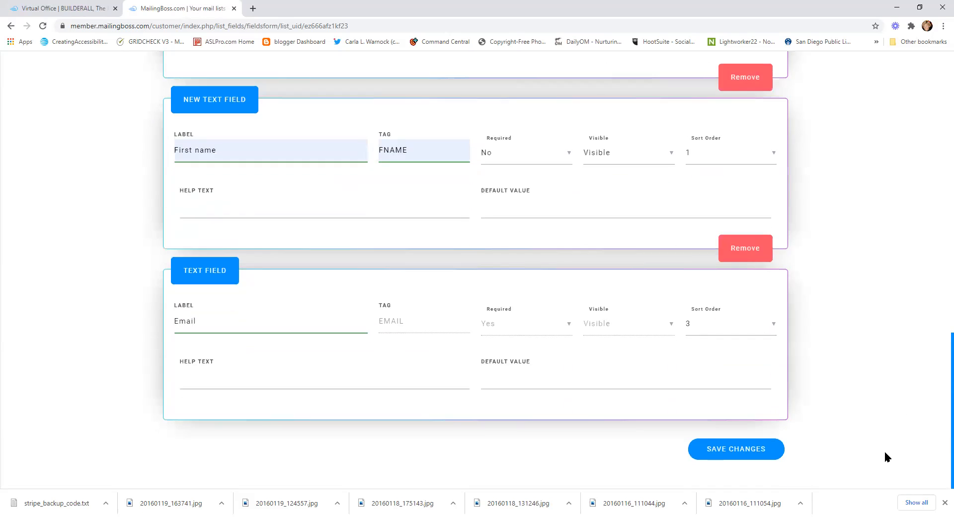
scroll(884, 449, up, 8)
scroll(918, 304, up, 4)
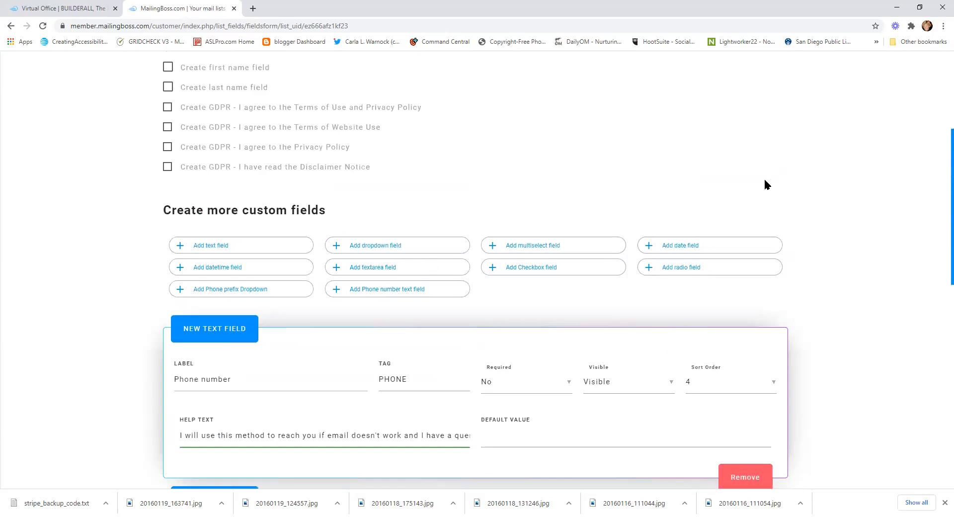
click(180, 247)
click(198, 378)
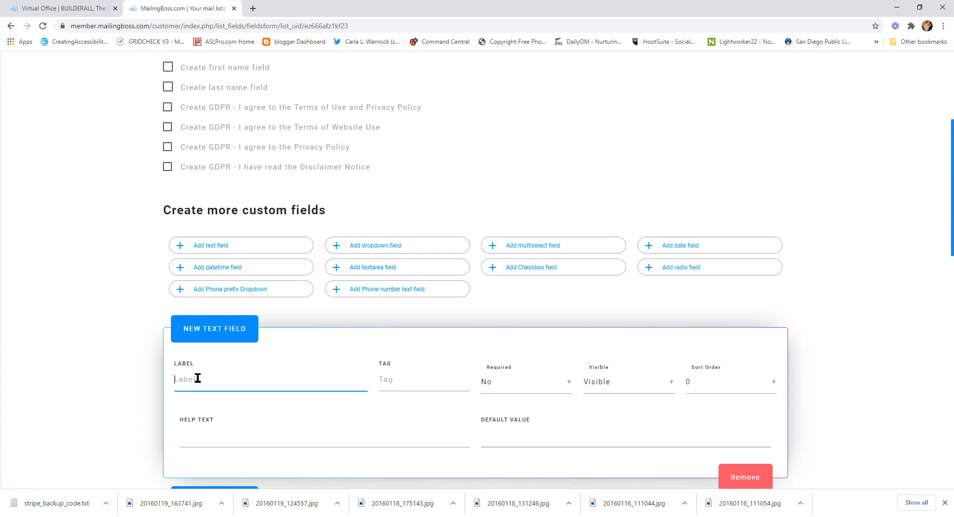
text(Address)
click(390, 384)
text(ADDRS)
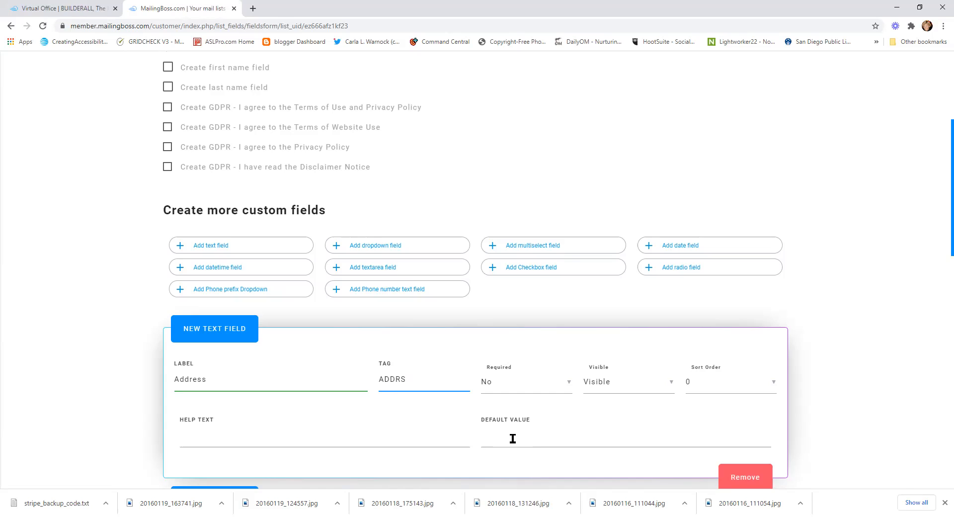
- Set the new Address text field to not required, and remove that field from the custom fields
click(506, 387)
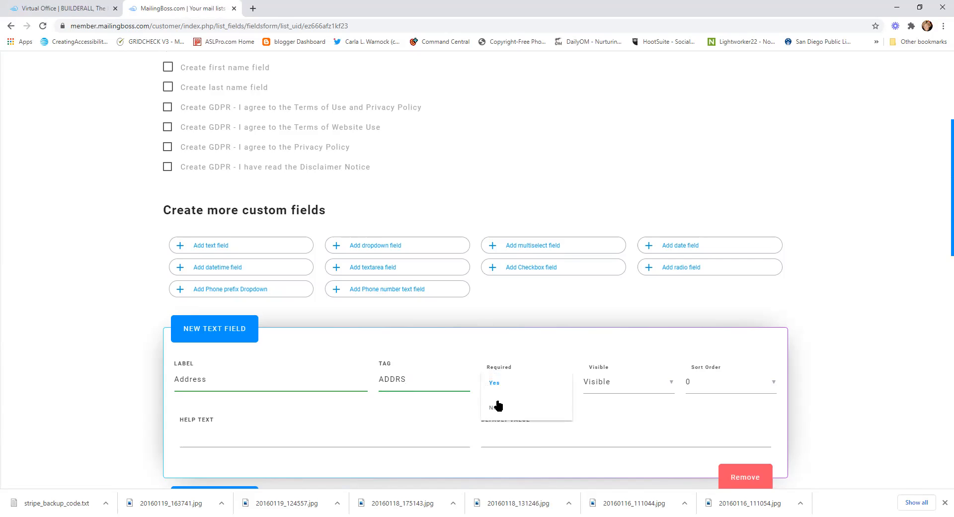
click(493, 411)
click(756, 481)
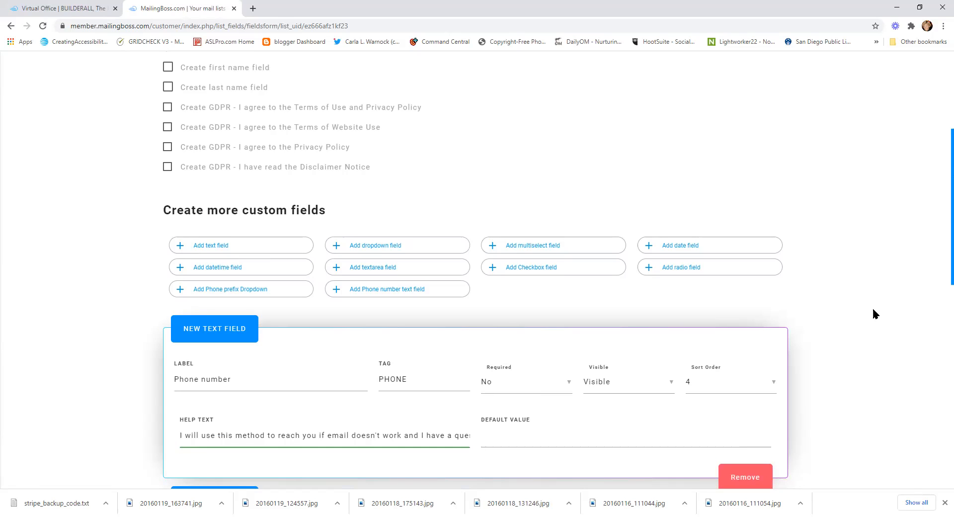
- Make the Last Name field optional by setting its Required option to No
scroll(940, 253, down, 6)
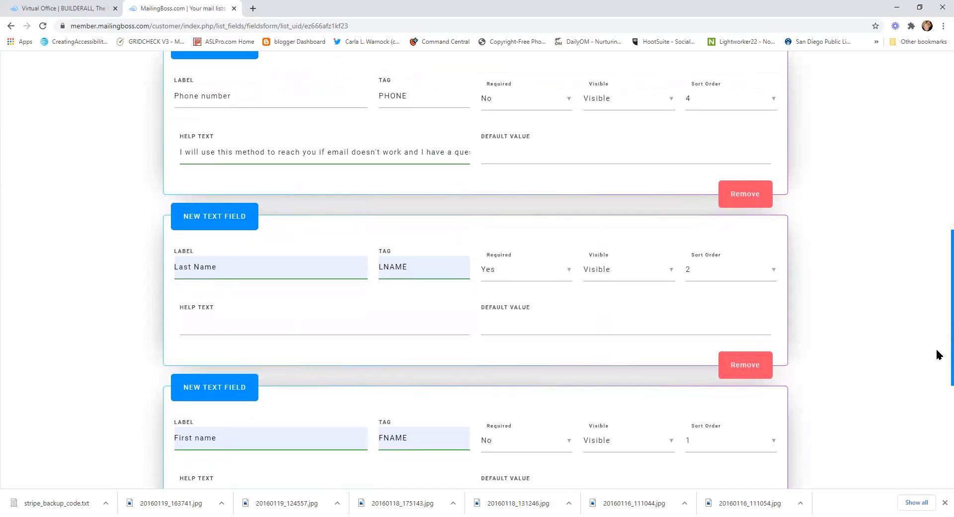
scroll(933, 355, down, 1)
scroll(930, 365, down, 1)
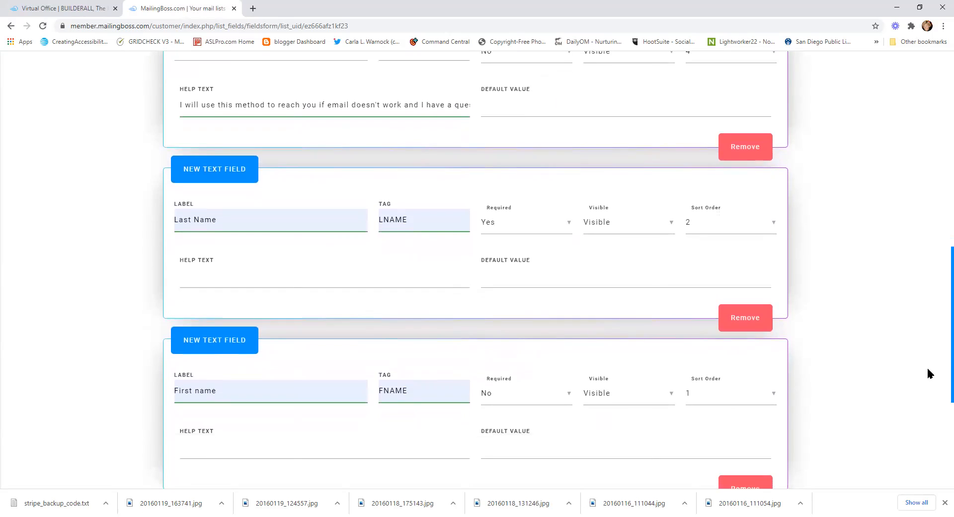
click(508, 201)
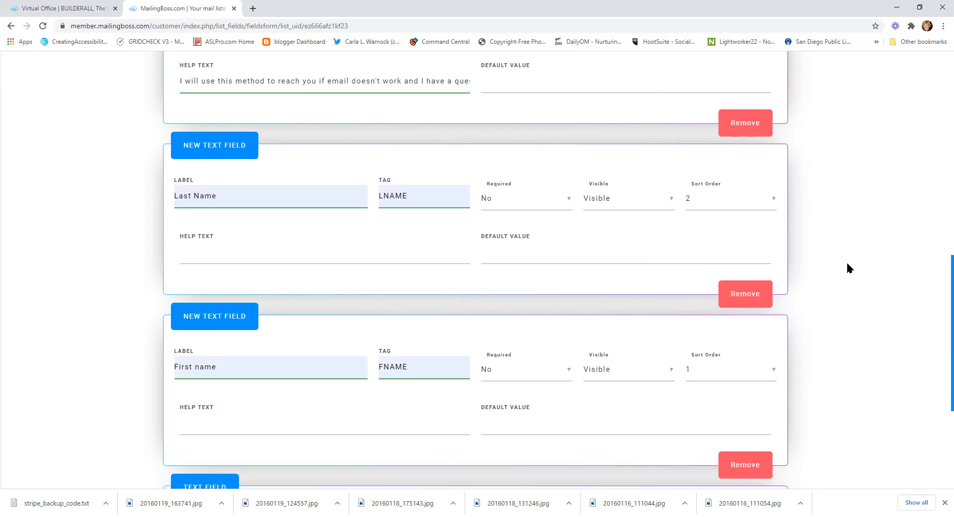
- Make the First name field mandatory by setting its Required option to Yes
scroll(940, 341, down, 4)
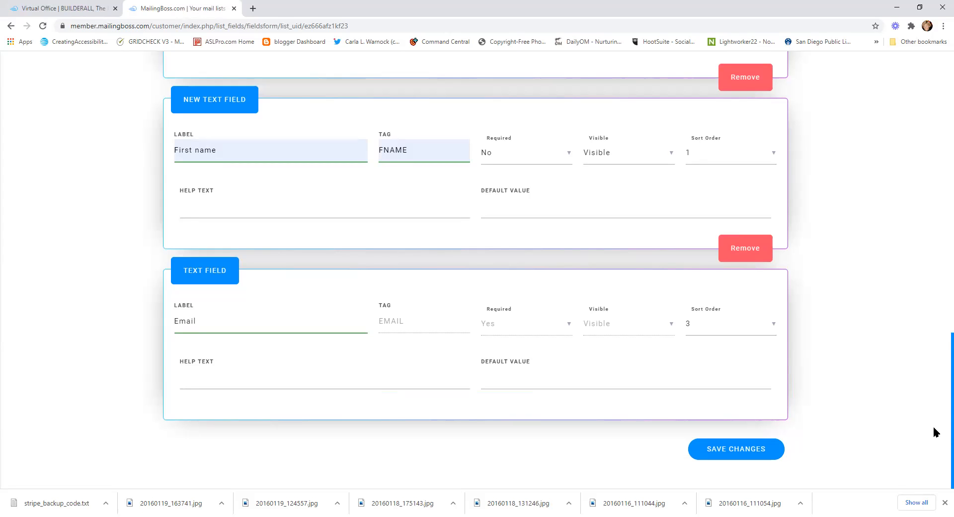
scroll(935, 412, up, 1)
scroll(936, 358, up, 13)
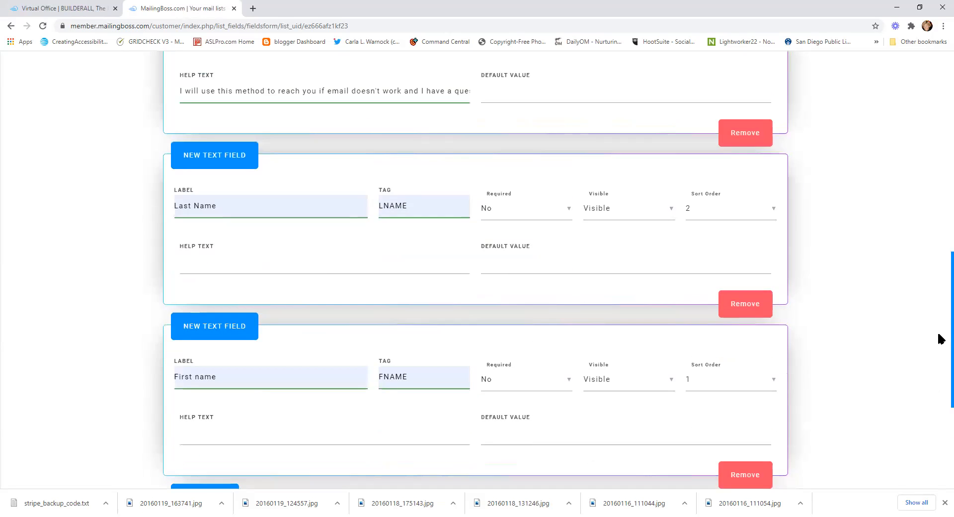
scroll(928, 172, down, 4)
scroll(939, 308, down, 7)
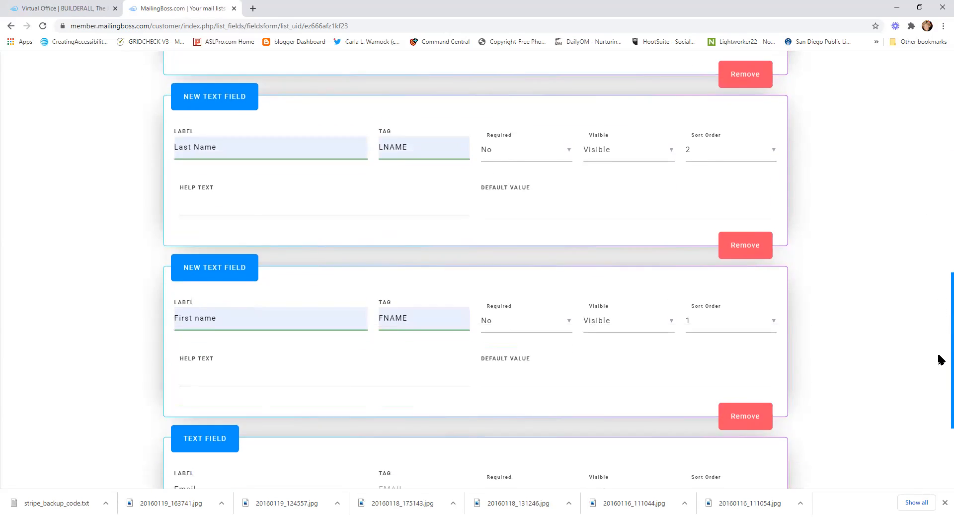
scroll(939, 361, down, 1)
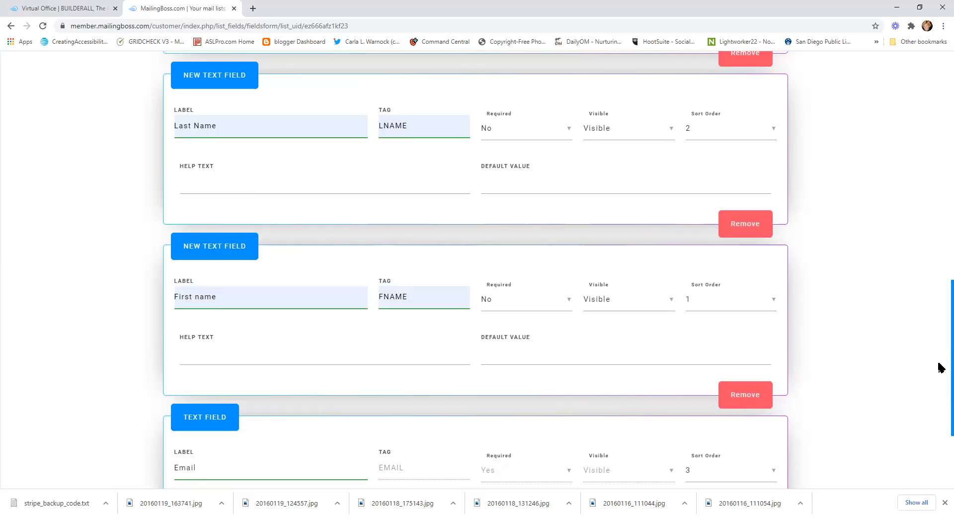
scroll(939, 368, down, 2)
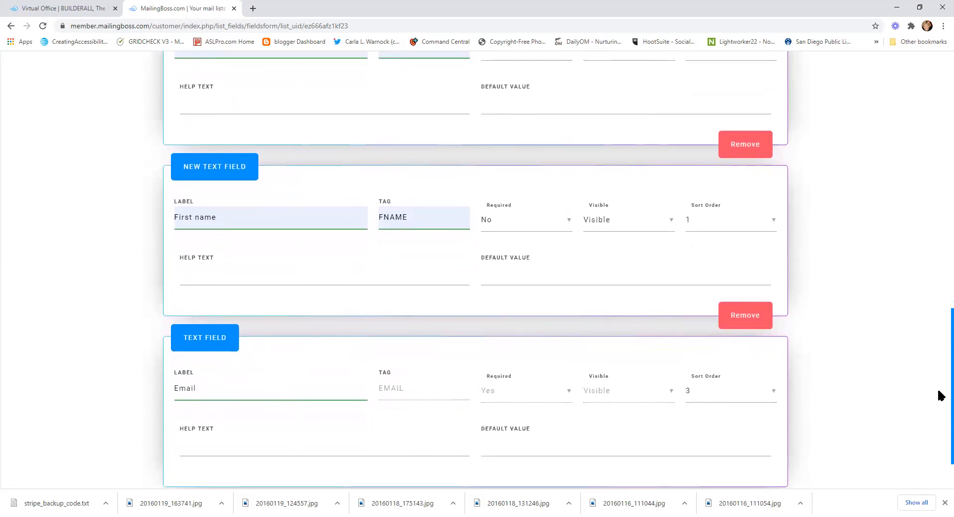
scroll(939, 411, up, 2)
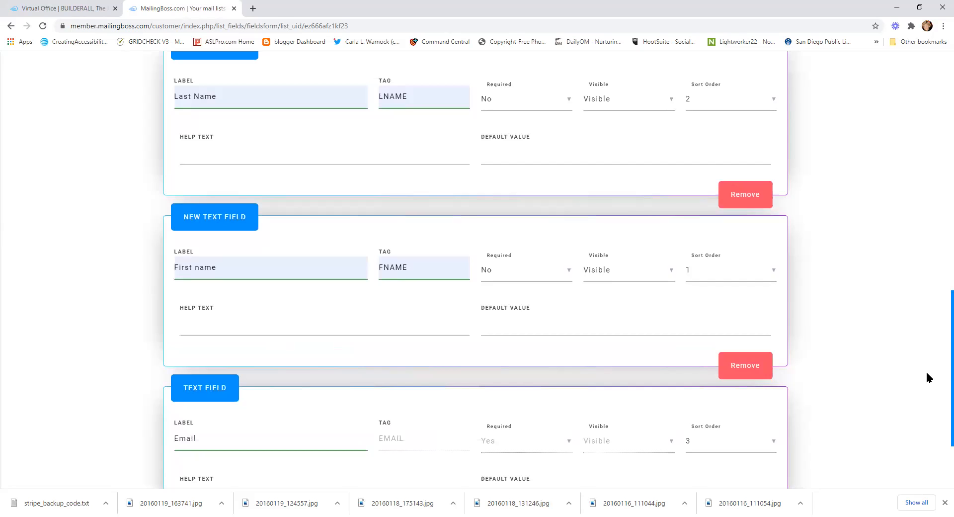
click(507, 275)
click(505, 270)
scroll(940, 343, up, 2)
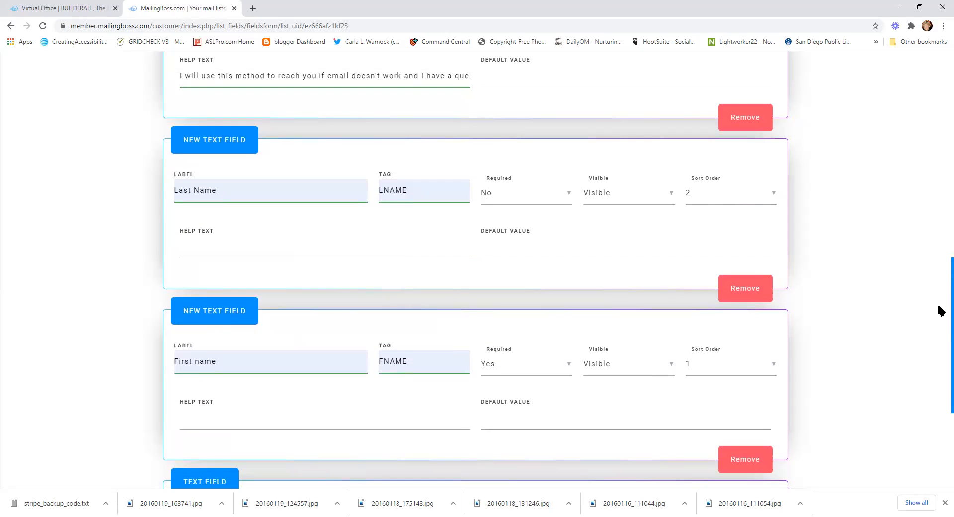
- Choose the GDPR agreement fields to create for the list and save the custom field changes
scroll(939, 296, up, 1)
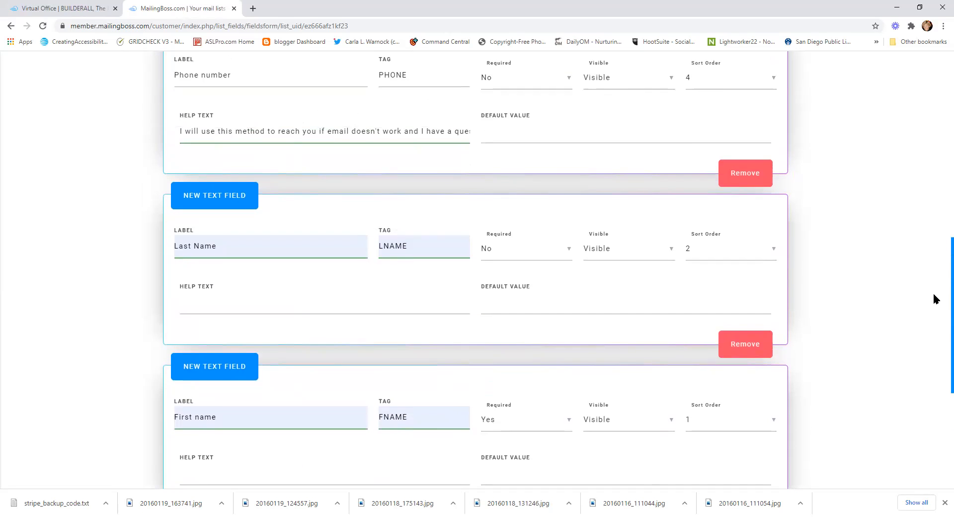
scroll(933, 308, down, 2)
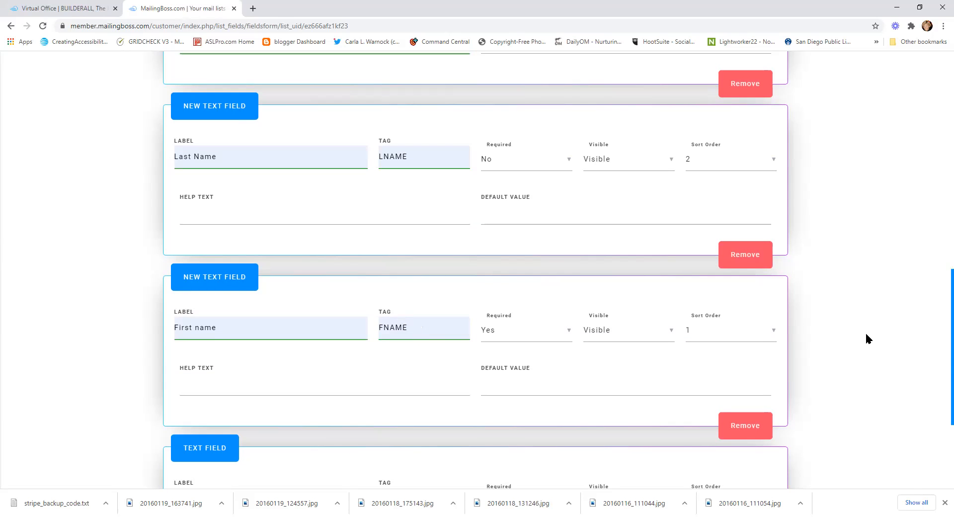
scroll(939, 318, up, 7)
scroll(938, 241, down, 10)
scroll(940, 298, up, 10)
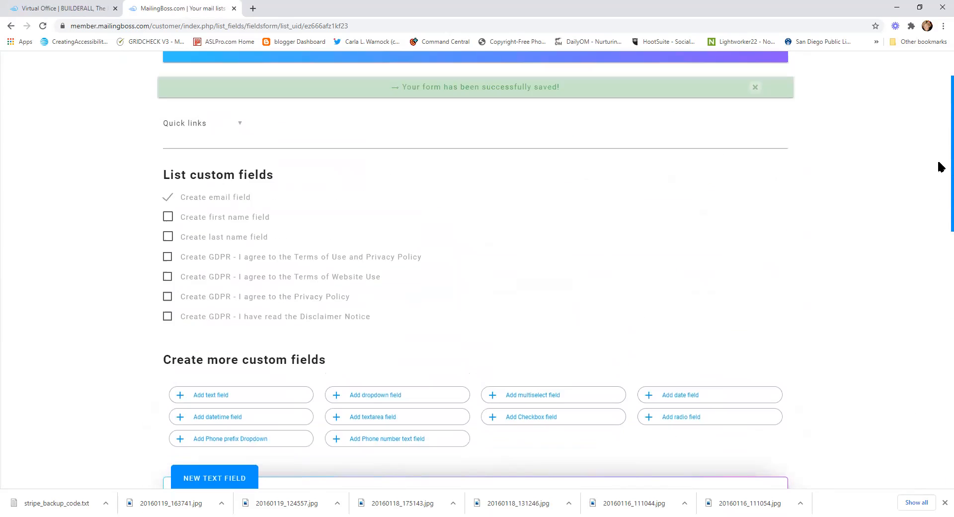
scroll(940, 167, down, 1)
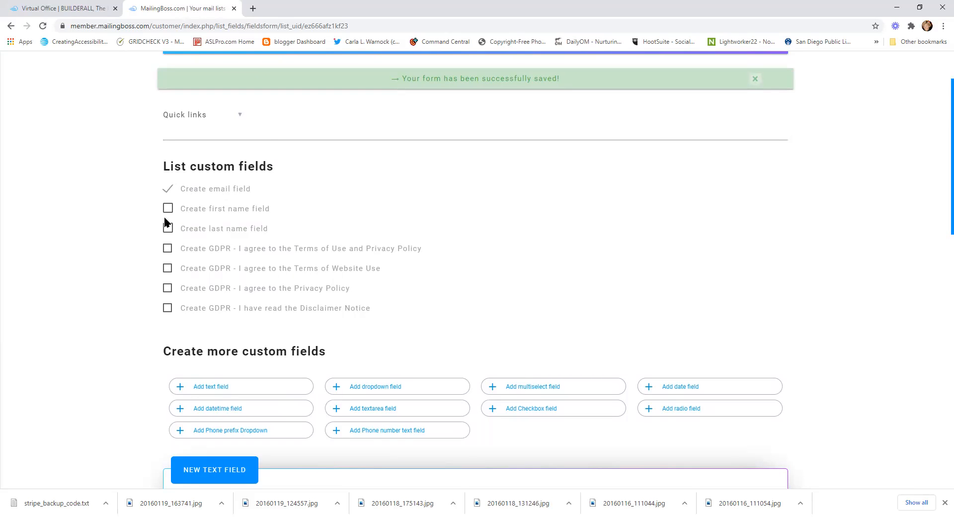
click(167, 250)
click(167, 288)
click(168, 308)
click(167, 268)
click(169, 289)
drag(941, 206, 941, 414)
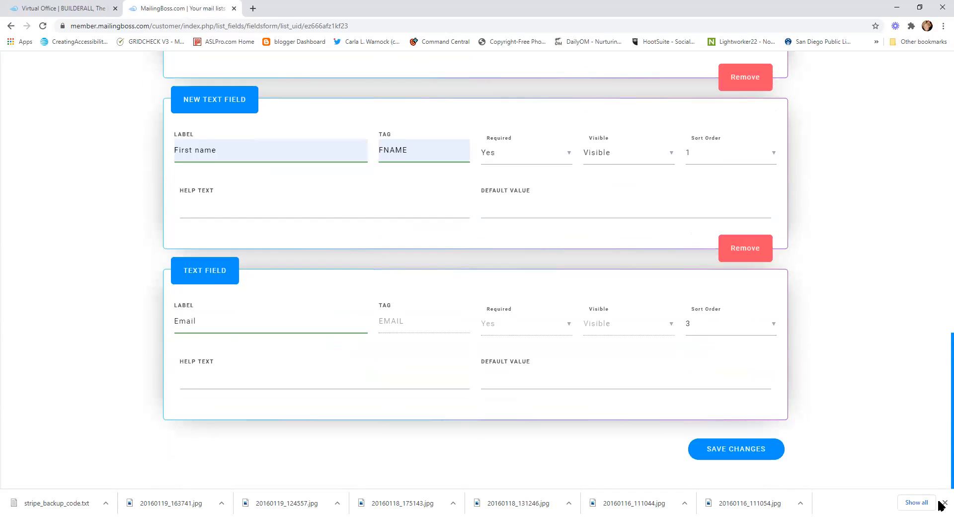
click(758, 451)
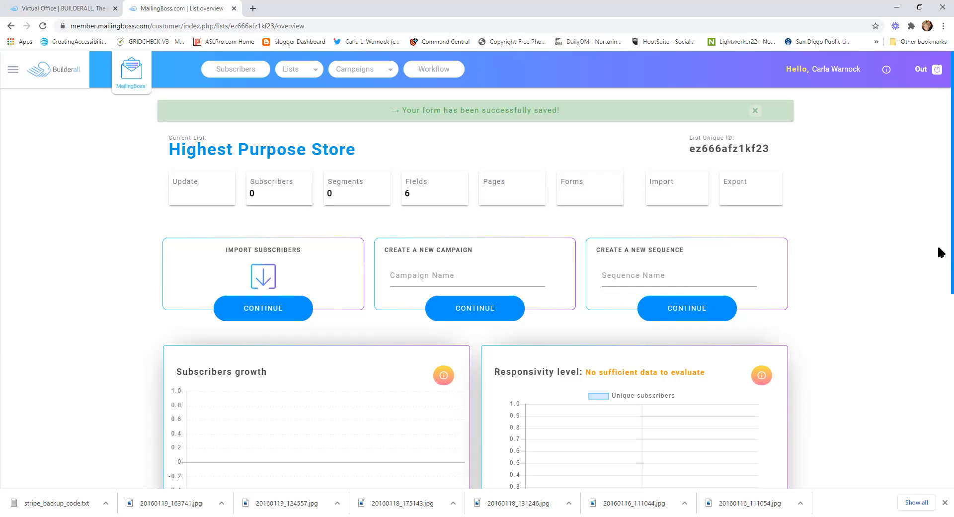
- Enter "Highest Purpose Store" as the name of a new campaign on the list overview page
scroll(940, 304, down, 3)
scroll(939, 357, down, 1)
scroll(939, 319, up, 3)
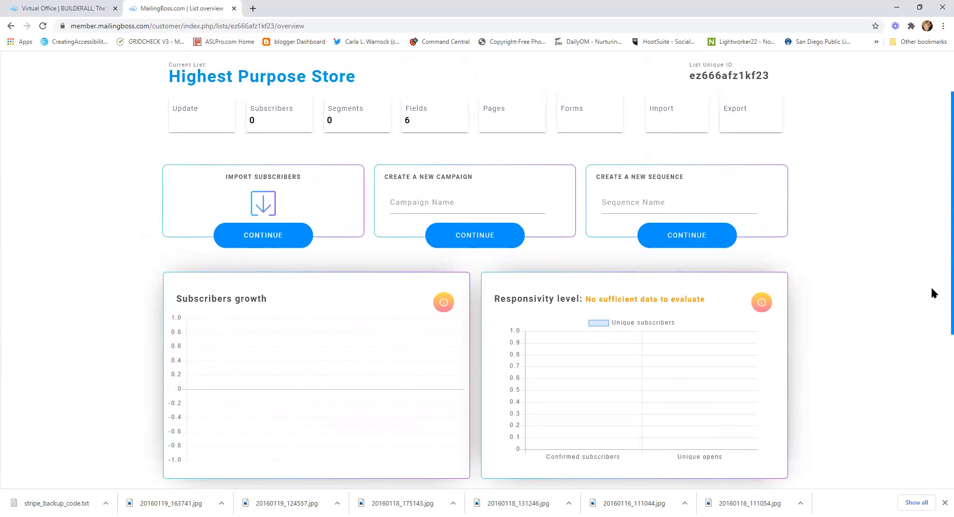
scroll(927, 278, up, 1)
scroll(920, 269, down, 1)
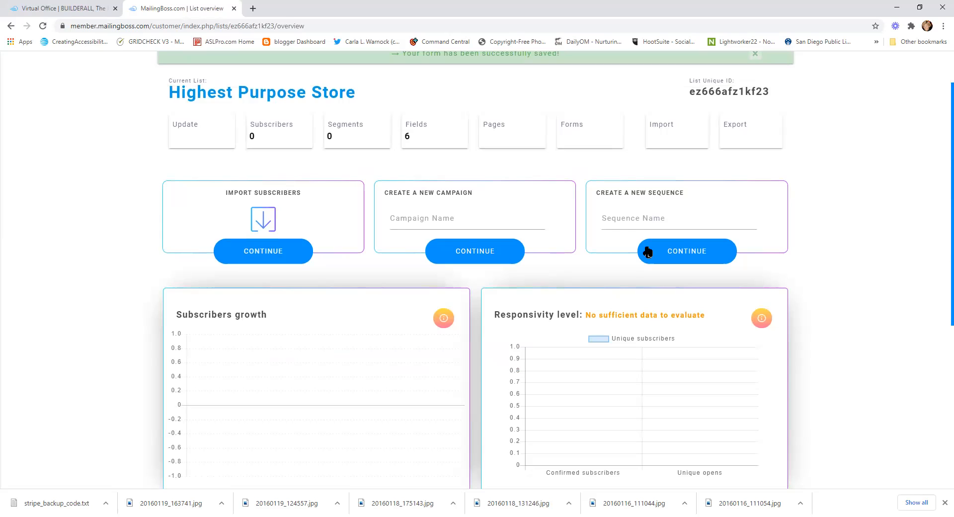
click(461, 218)
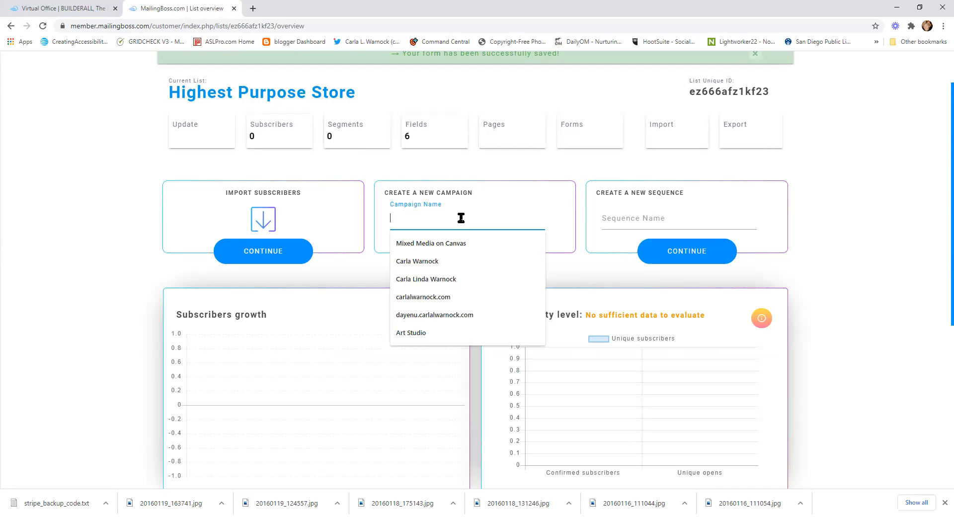
text(Highest Purpose Store)
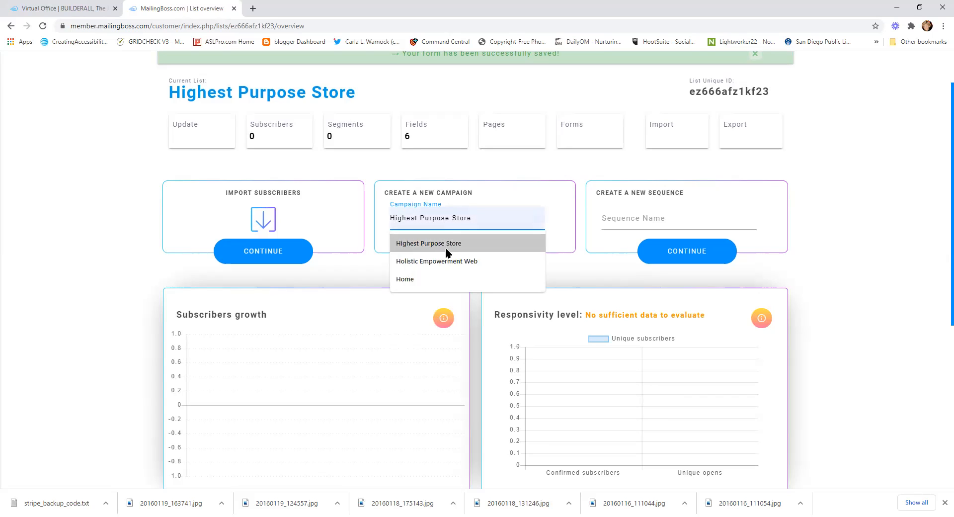
click(446, 244)
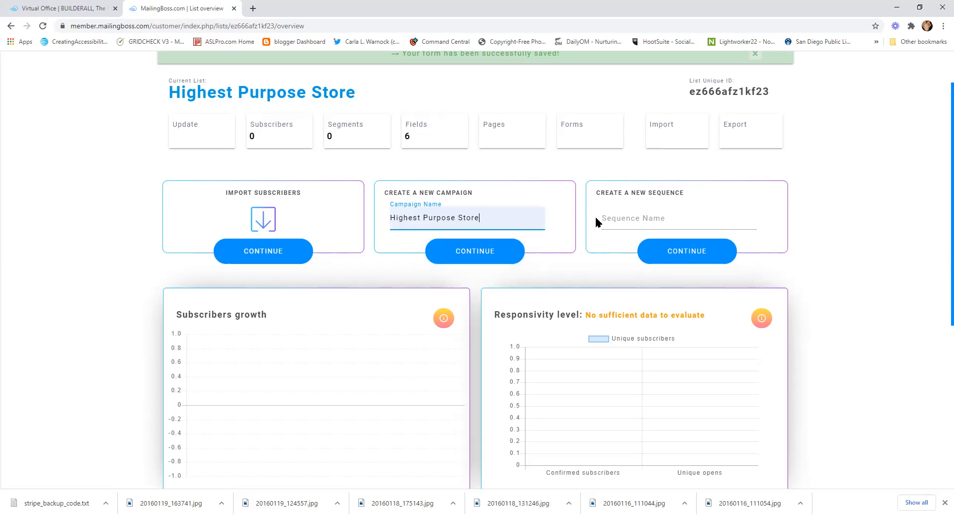
- Copy the campaign name "Highest Purpose Store" into the Sequence Name field of the new sequence
drag(481, 219, 385, 238)
right_click(425, 217)
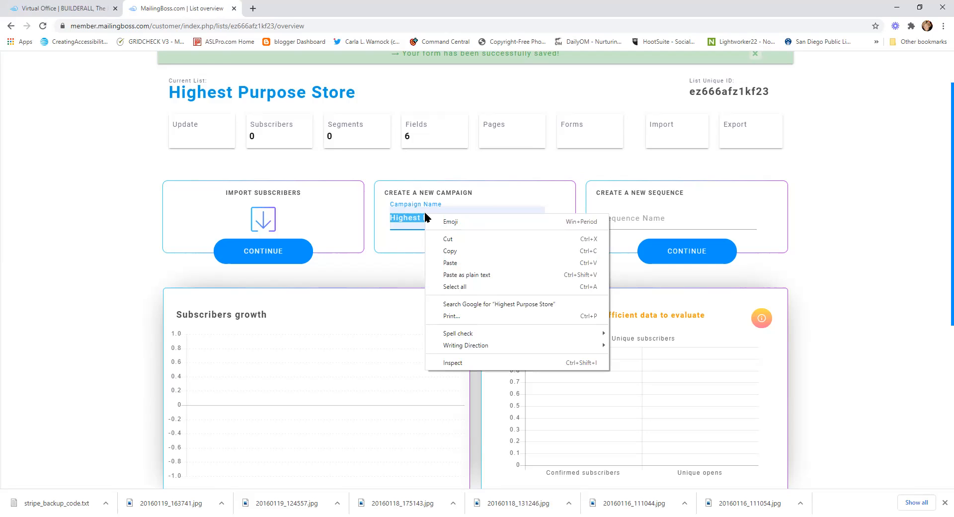
click(448, 252)
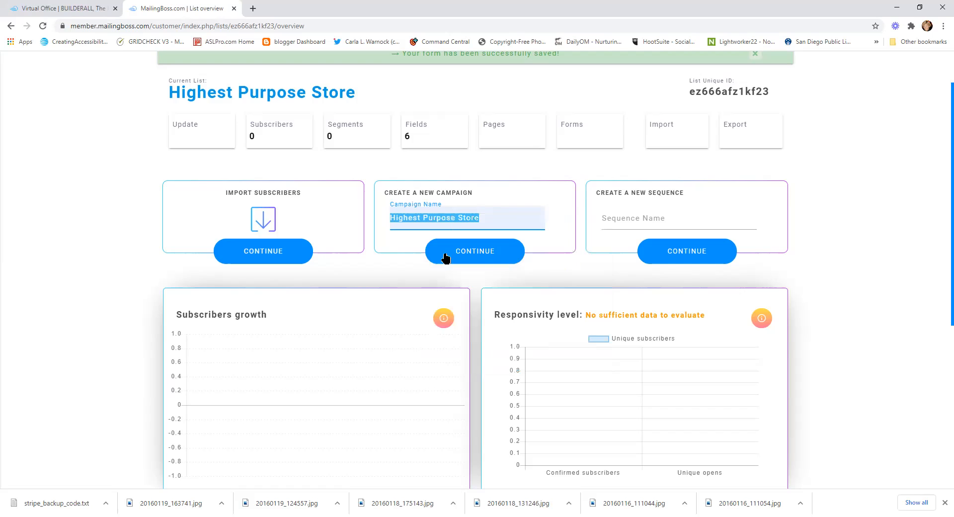
click(617, 222)
right_click(616, 222)
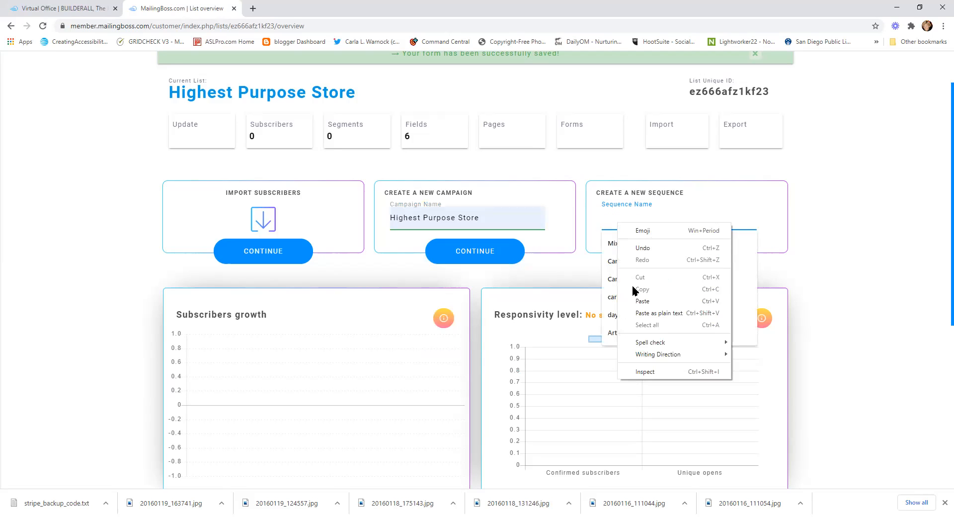
click(640, 301)
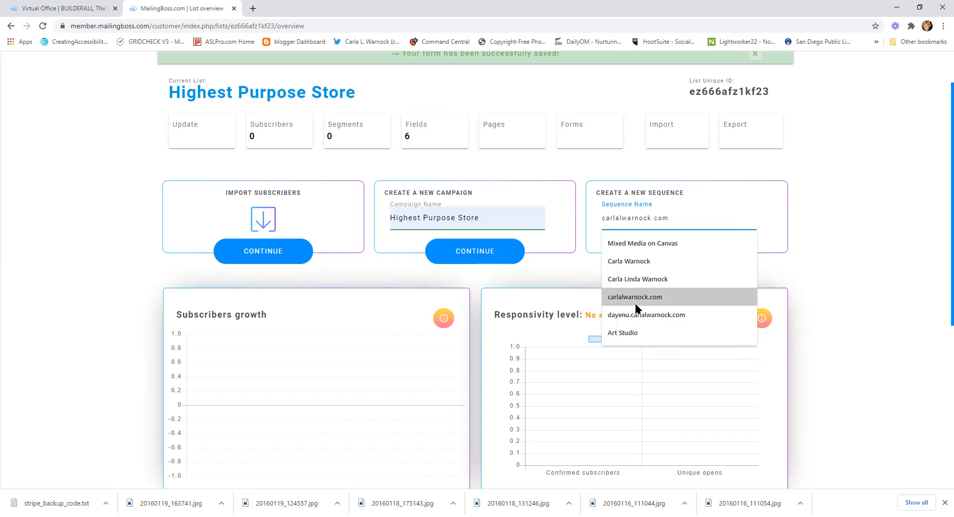
click(616, 212)
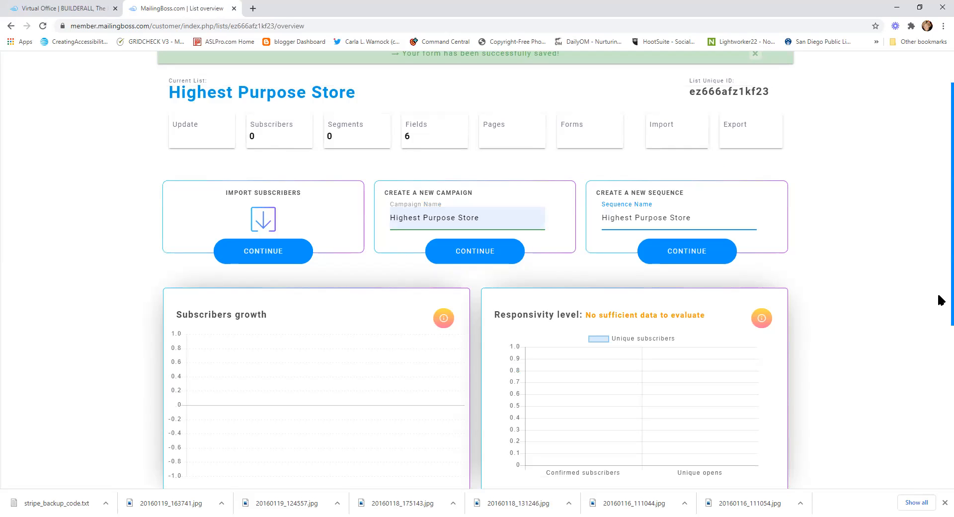
- Review the list overview's charts for subscribers growth, responsivity level, delivery vs bounces and unsubscribers growth, along with the list ID and summary
scroll(939, 318, down, 3)
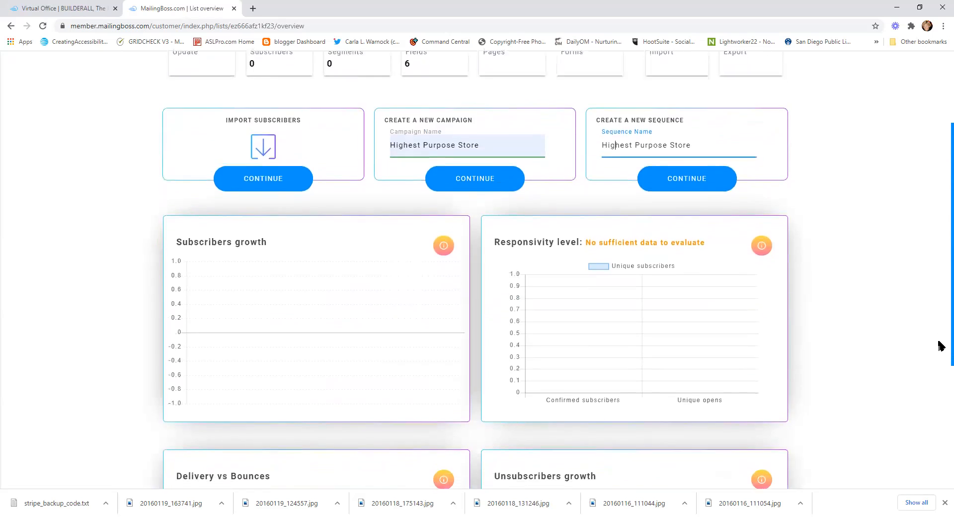
scroll(934, 393, down, 2)
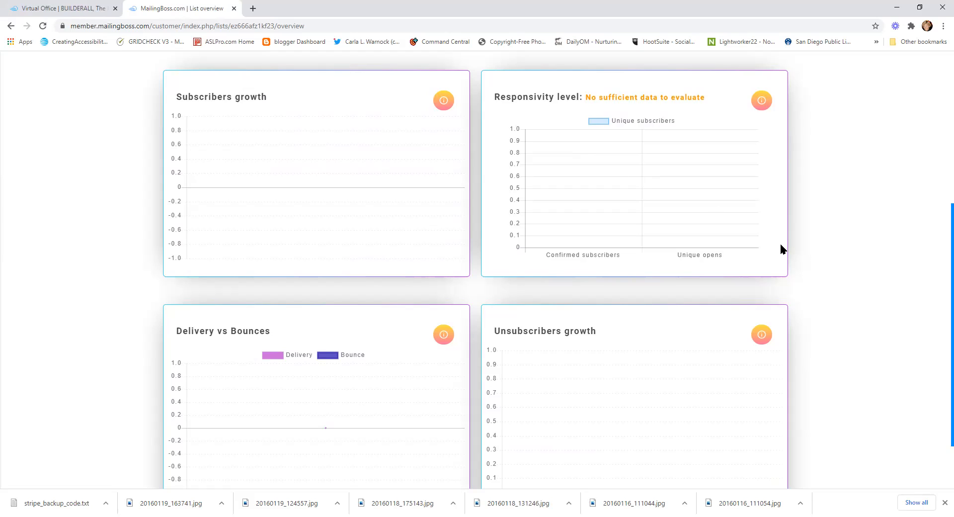
scroll(940, 348, down, 2)
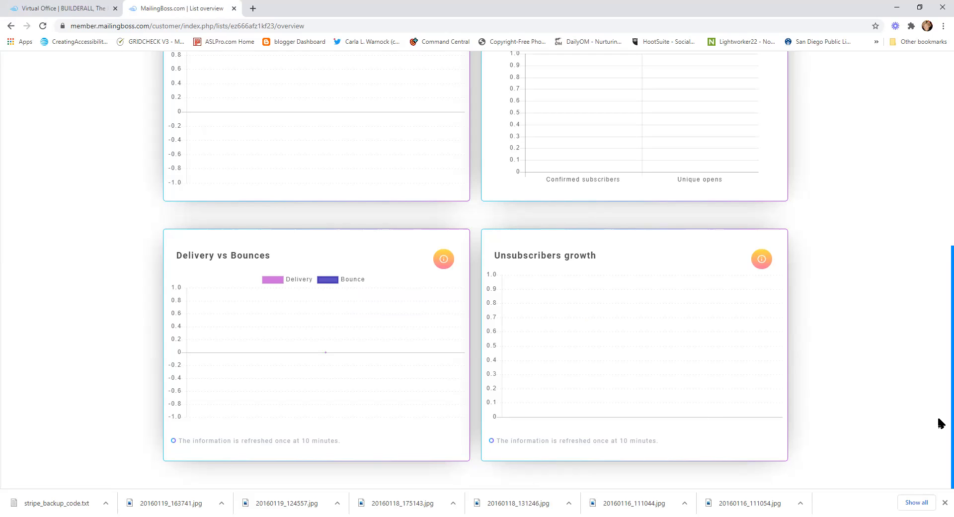
scroll(940, 423, up, 3)
scroll(940, 419, down, 2)
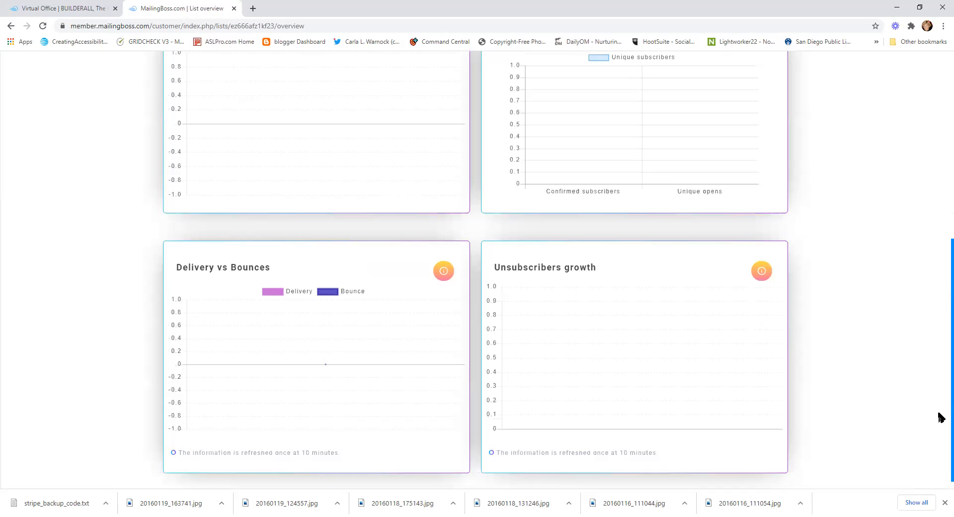
scroll(941, 418, up, 1)
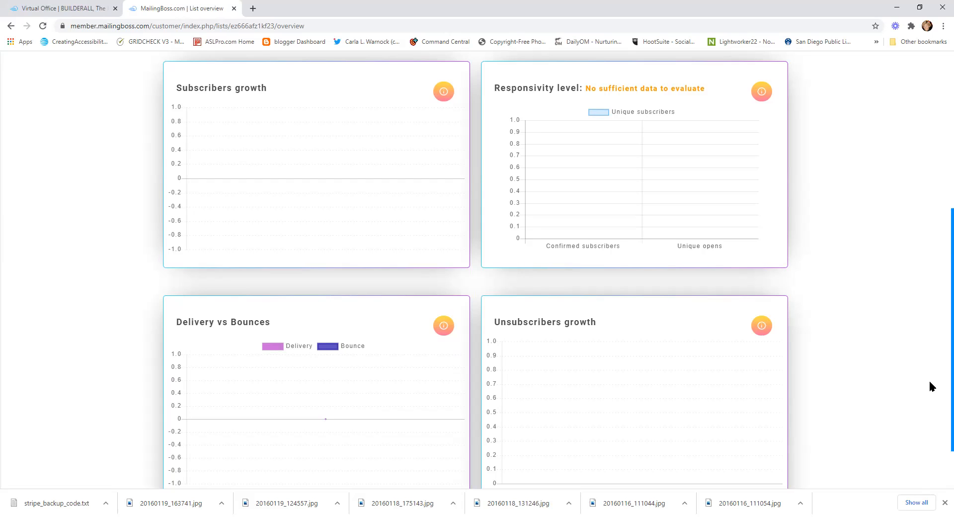
scroll(919, 353, up, 4)
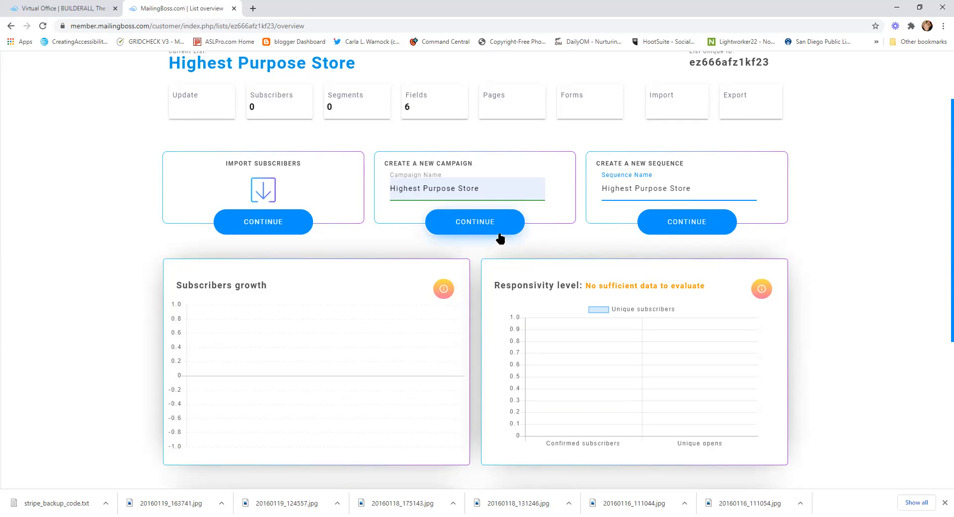
click(939, 266)
drag(941, 330, 940, 372)
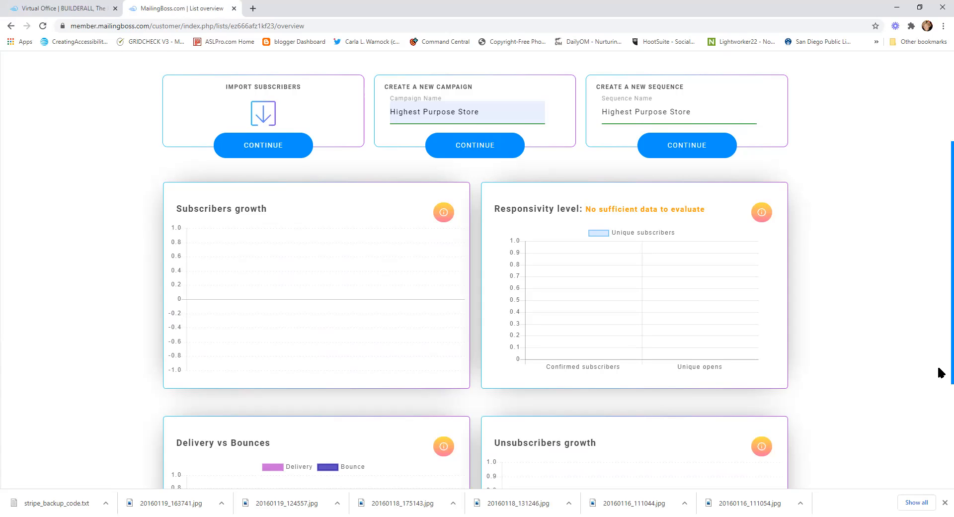
drag(941, 373, 921, 312)
scroll(920, 305, down, 3)
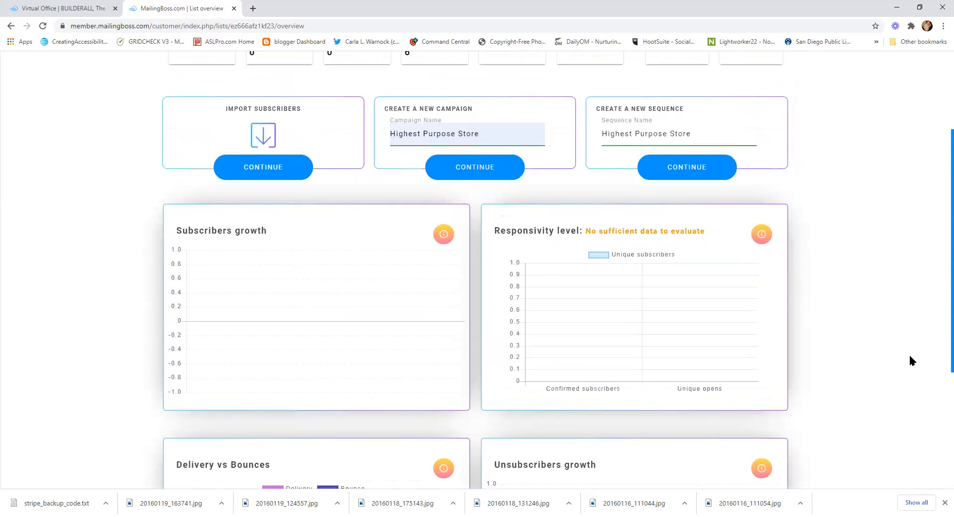
scroll(900, 400, up, 3)
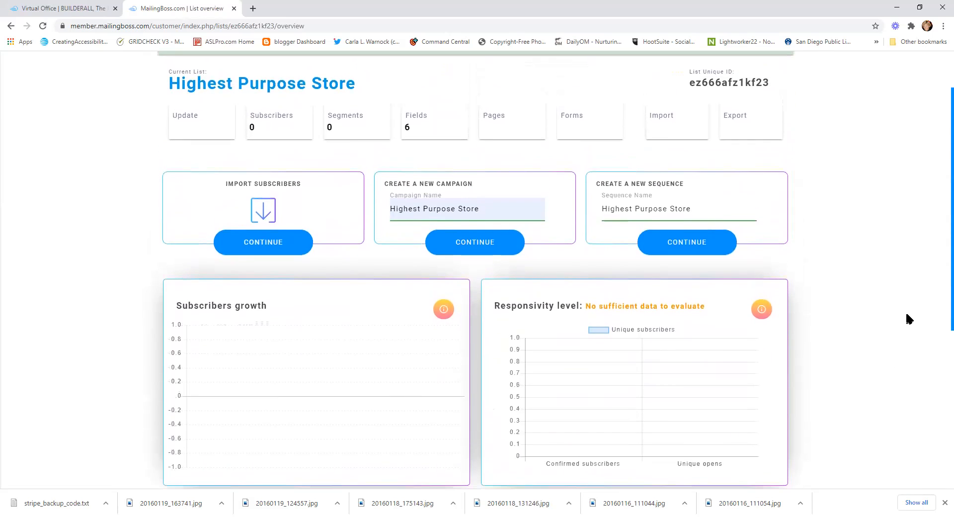
scroll(900, 310, up, 1)
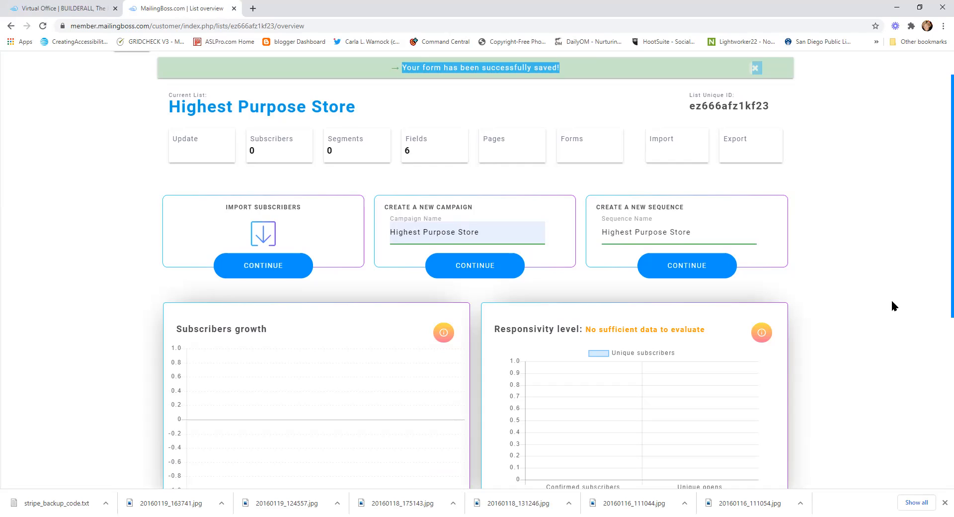
scroll(892, 305, down, 1)
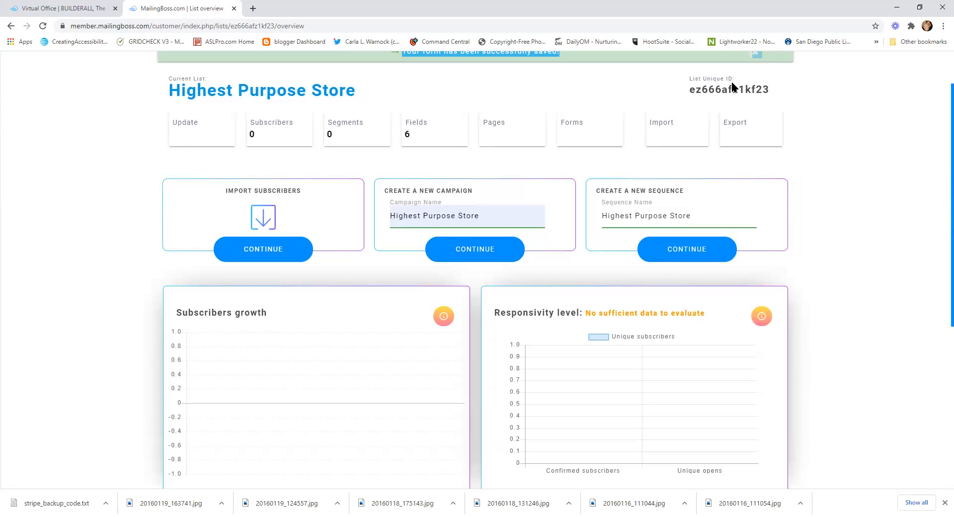
click(586, 19)
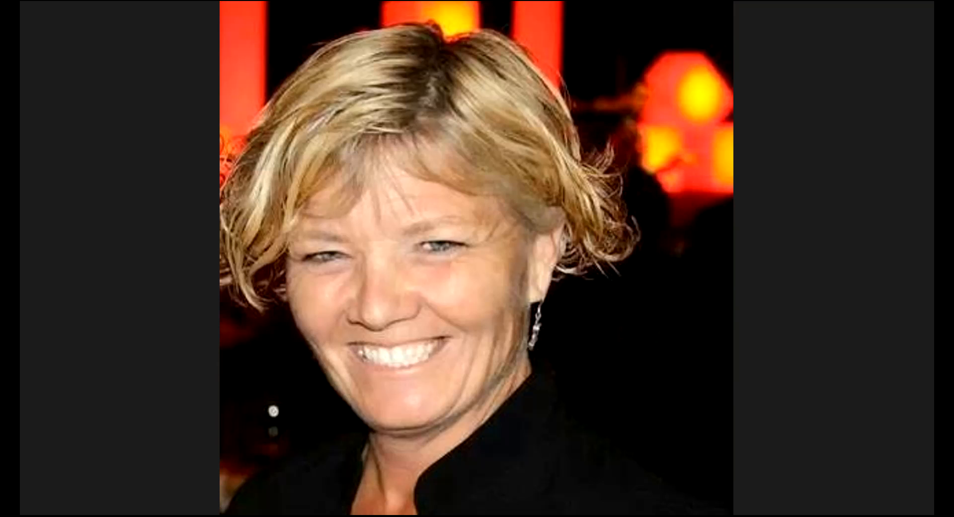